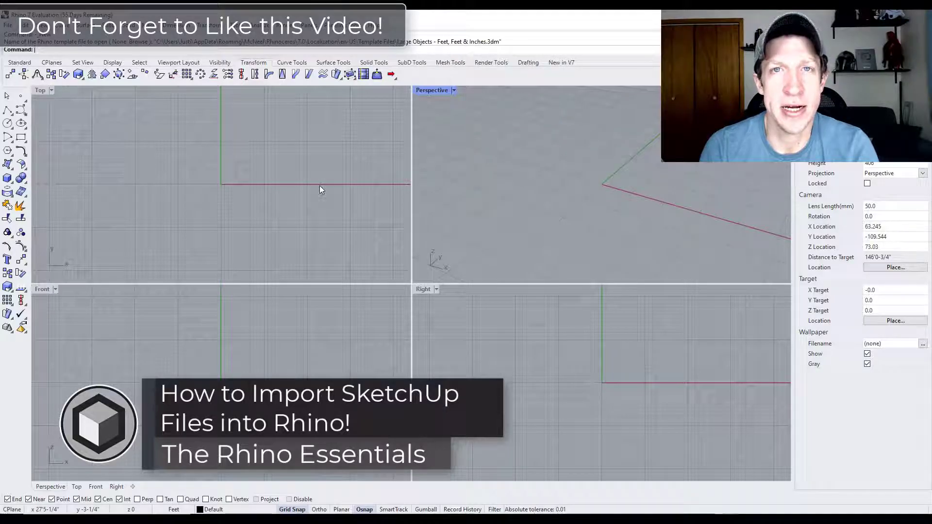
Review the SketchUp model's figure with dog, line work, flat grid, terrain mesh and chair, ending back in Rhino.
right_drag(266, 151, 250, 183)
scroll(304, 165, up, 2)
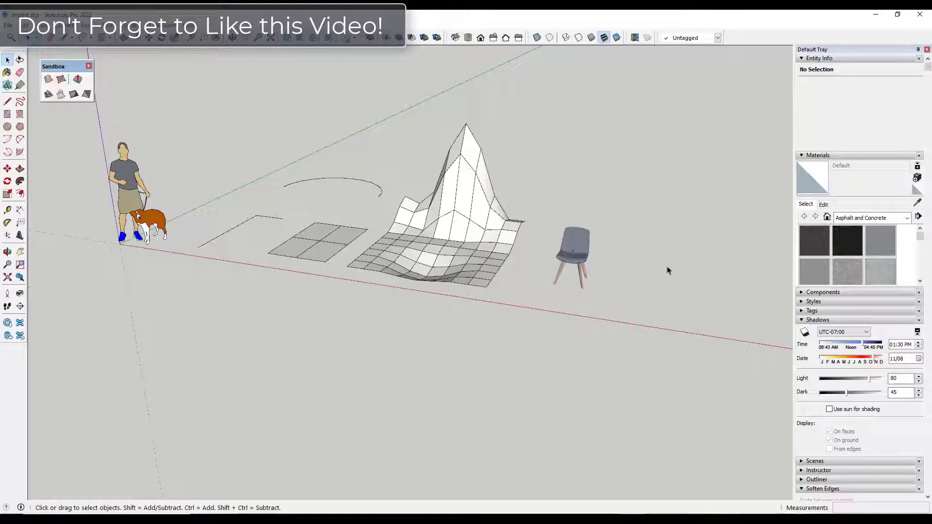
scroll(584, 257, up, 5)
scroll(560, 229, down, 2)
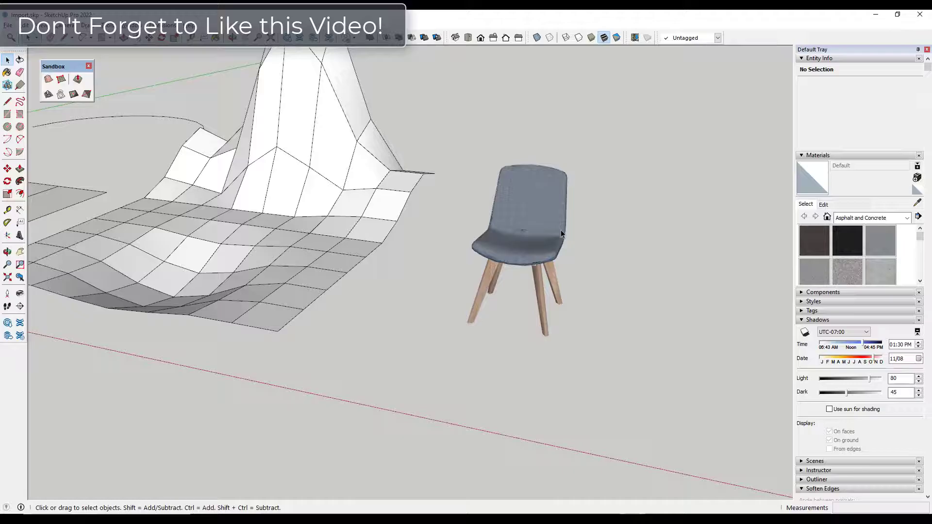
scroll(564, 234, down, 4)
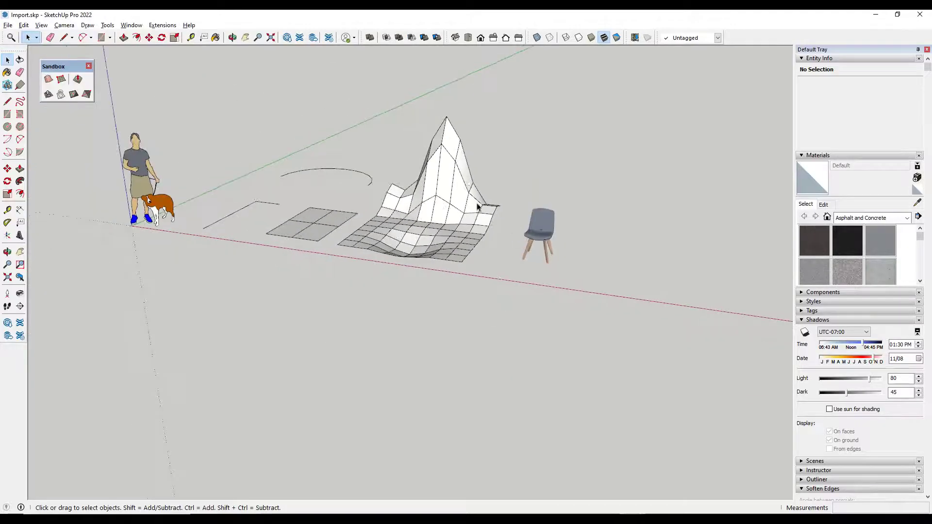
scroll(462, 168, up, 2)
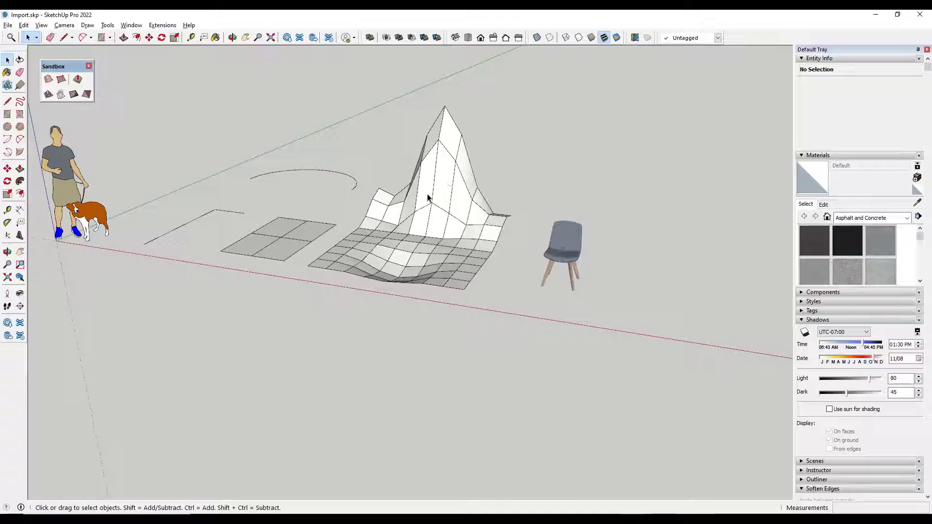
scroll(409, 150, down, 2)
scroll(354, 139, up, 2)
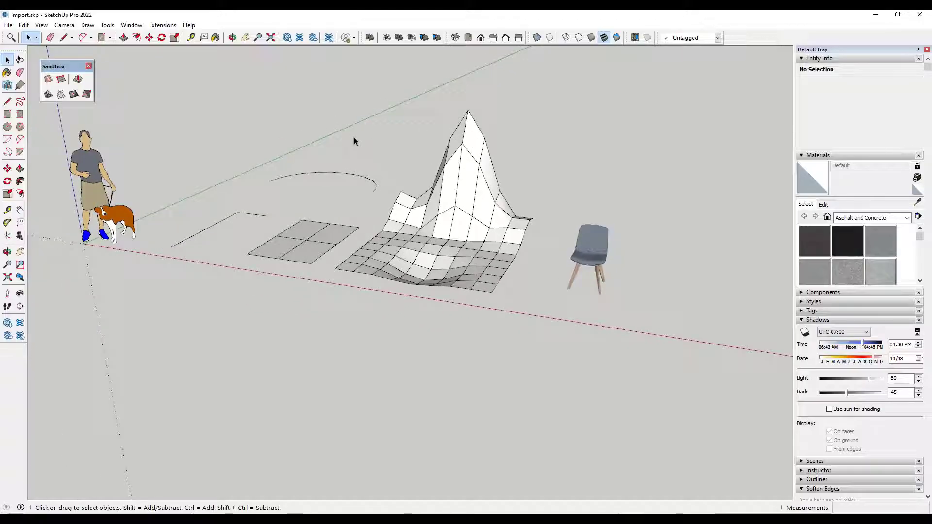
click(874, 16)
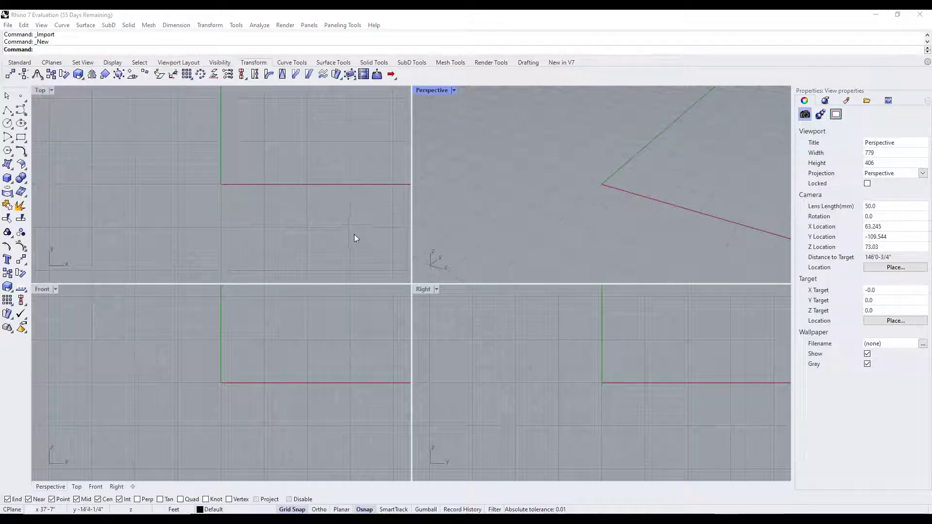
Choose the SketchUp file Import.skp for import into the Rhino model.
click(8, 25)
click(39, 141)
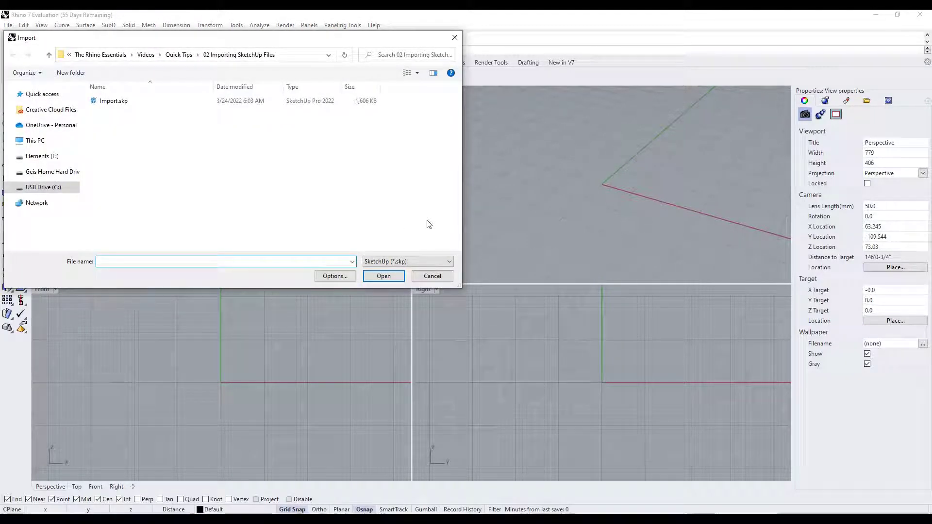
click(119, 102)
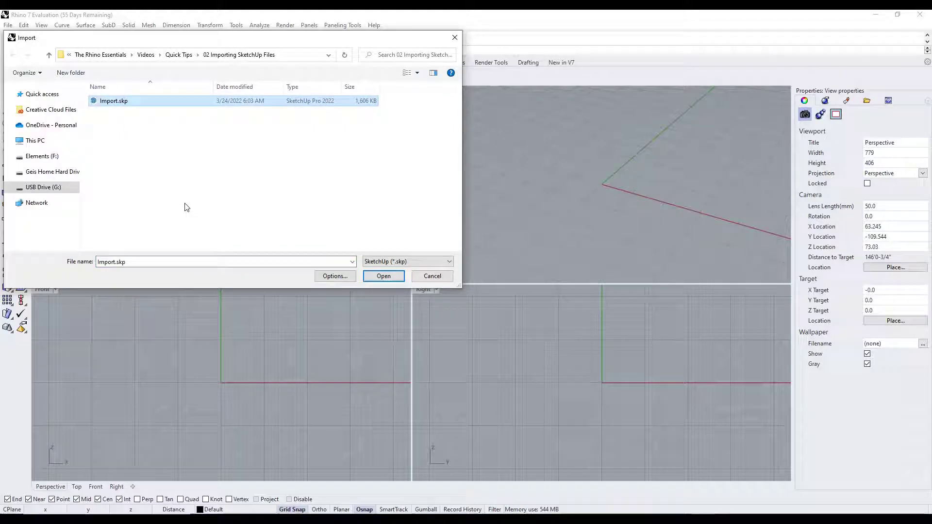
click(377, 280)
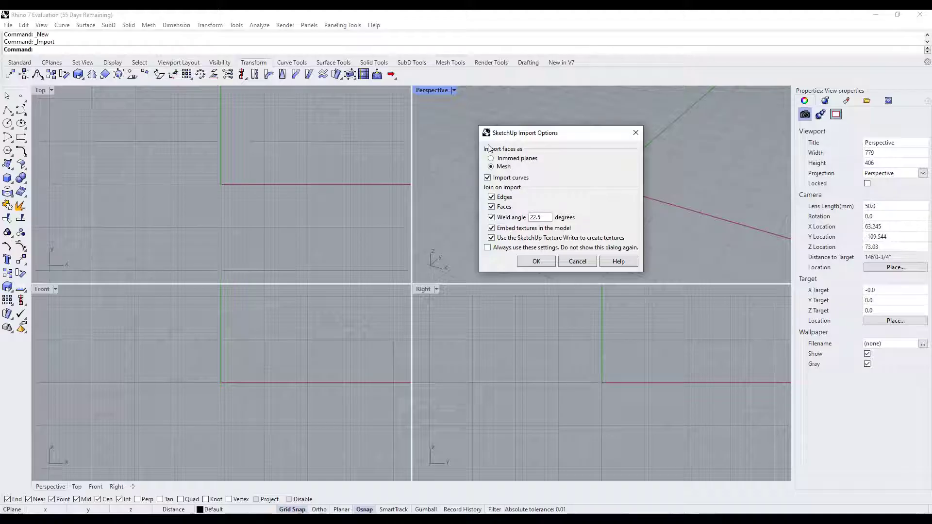
Decline importing faces as trimmed planes and import them as Mesh with Import curves turned off.
click(505, 159)
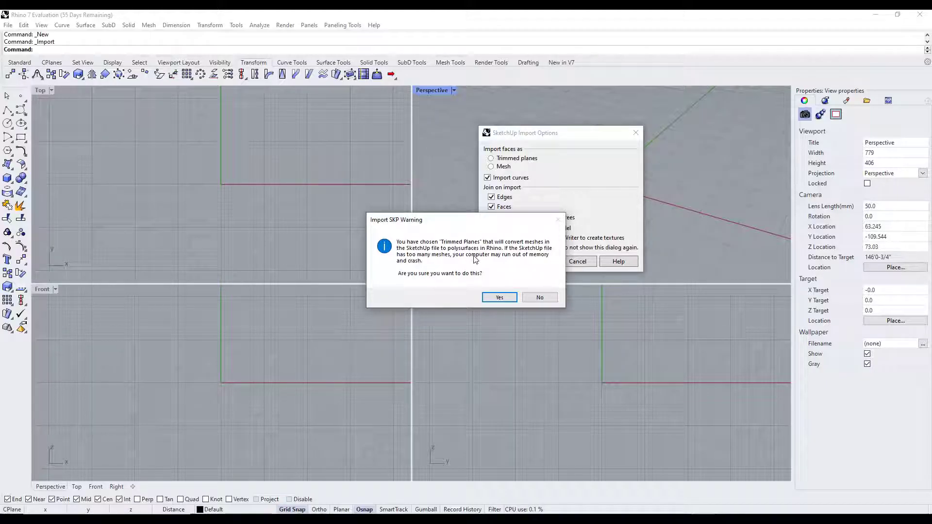
click(537, 299)
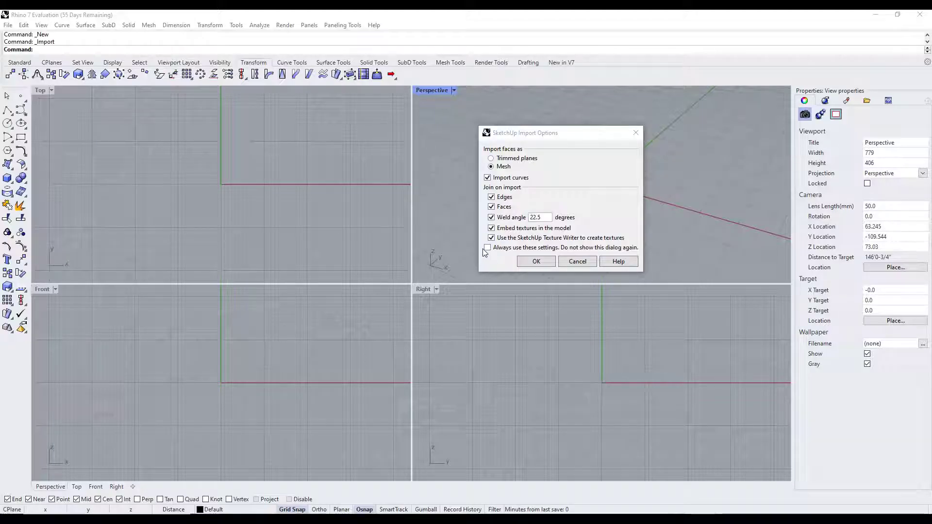
click(508, 181)
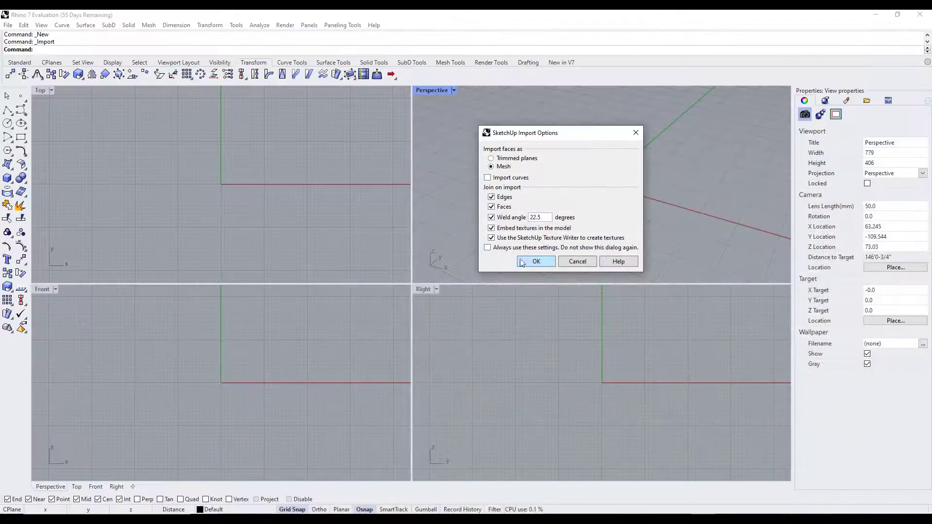
click(537, 262)
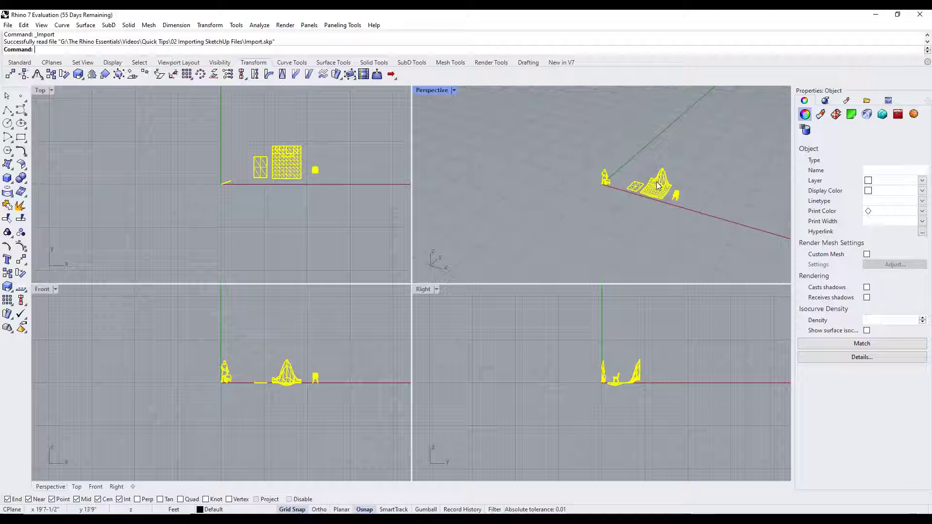
Inspect the imported flat mesh, terrain mesh, chair and figure in the Perspective viewport by selecting them individually.
scroll(655, 183, up, 6)
scroll(606, 182, up, 3)
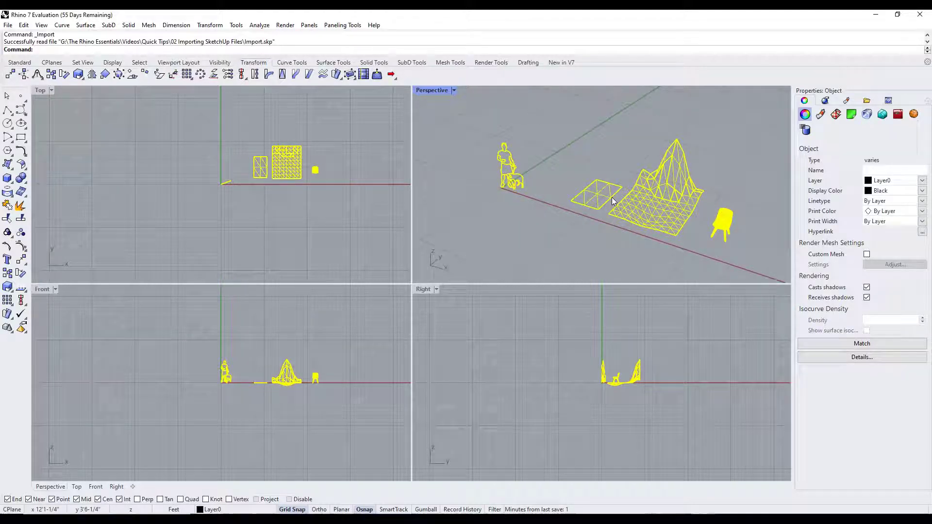
scroll(611, 197, up, 2)
click(446, 144)
click(602, 205)
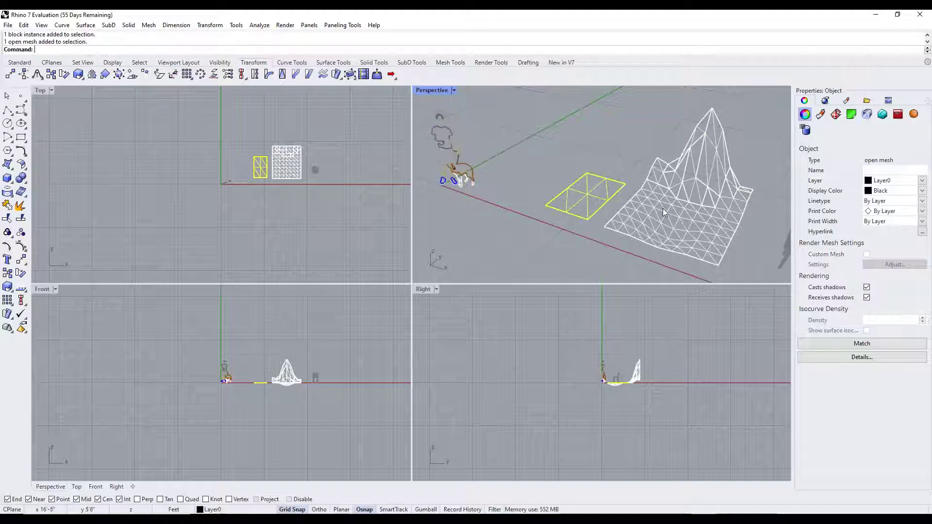
click(643, 196)
scroll(616, 184, down, 4)
click(730, 220)
click(594, 184)
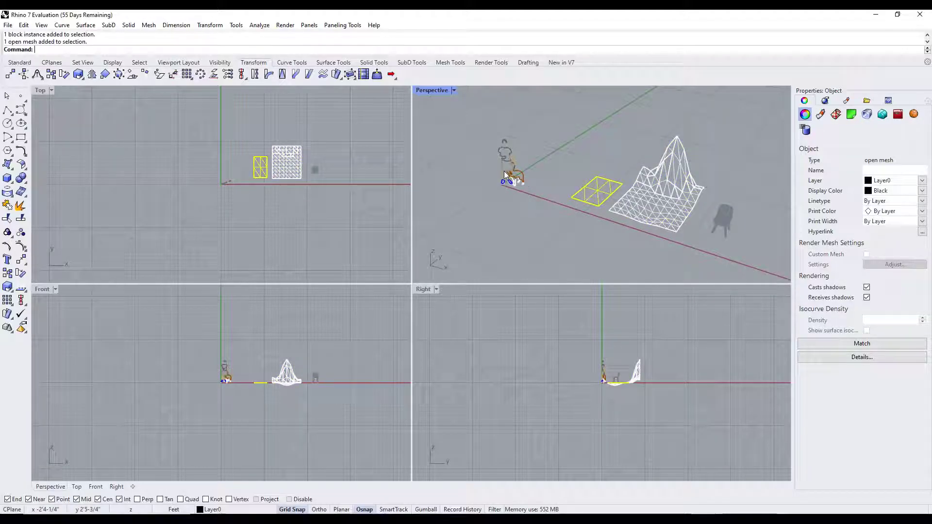
scroll(510, 168, up, 2)
click(507, 168)
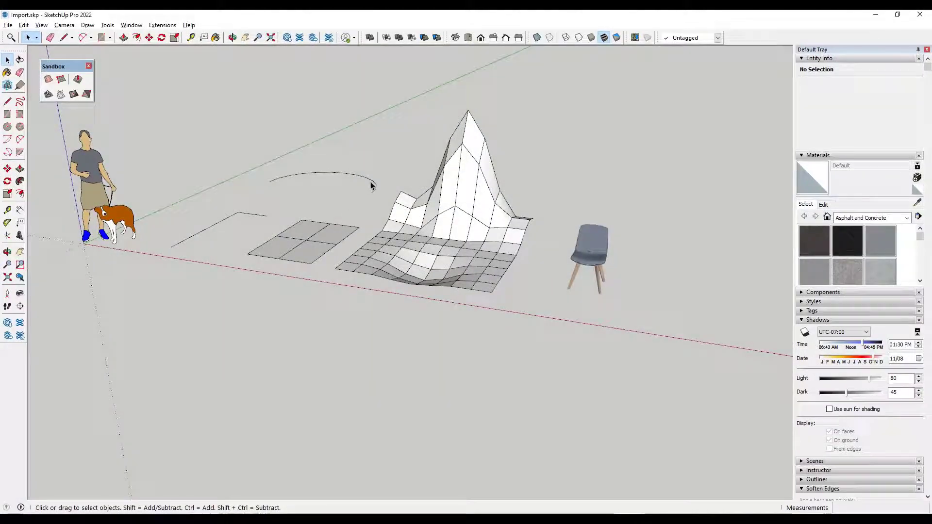
Check the arc and the angled line in the SketchUp source model, and return to Rhino.
click(372, 185)
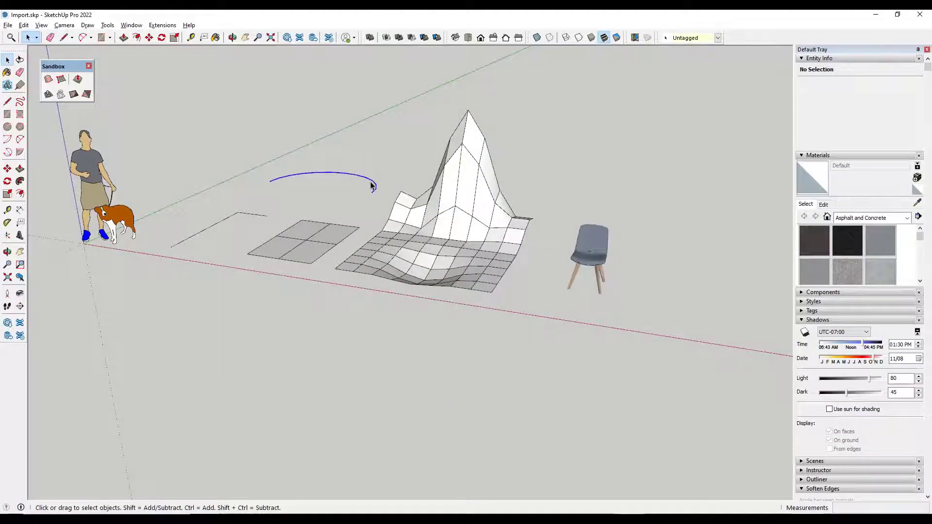
click(240, 214)
click(226, 218)
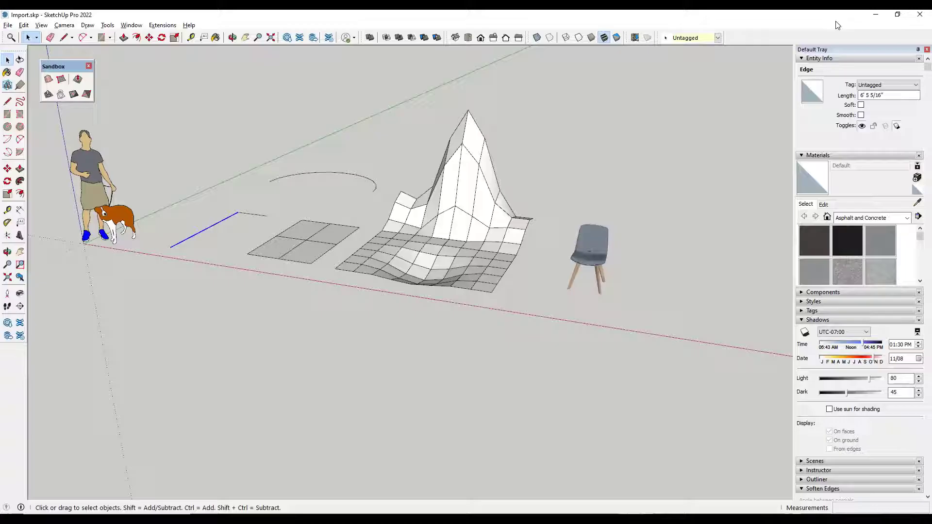
click(882, 19)
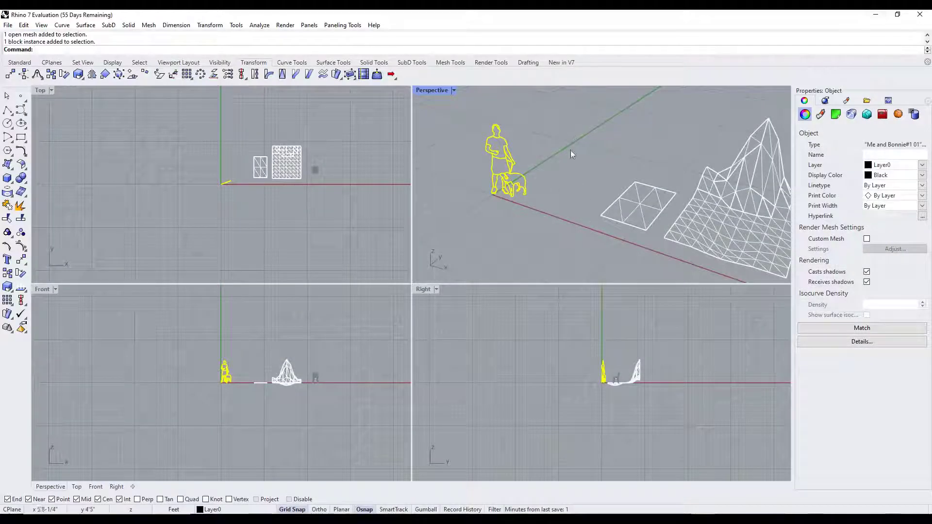
Start a new model from the template Large Objects - Feet, Feet & Inches.3dm.
scroll(569, 150, down, 4)
click(8, 25)
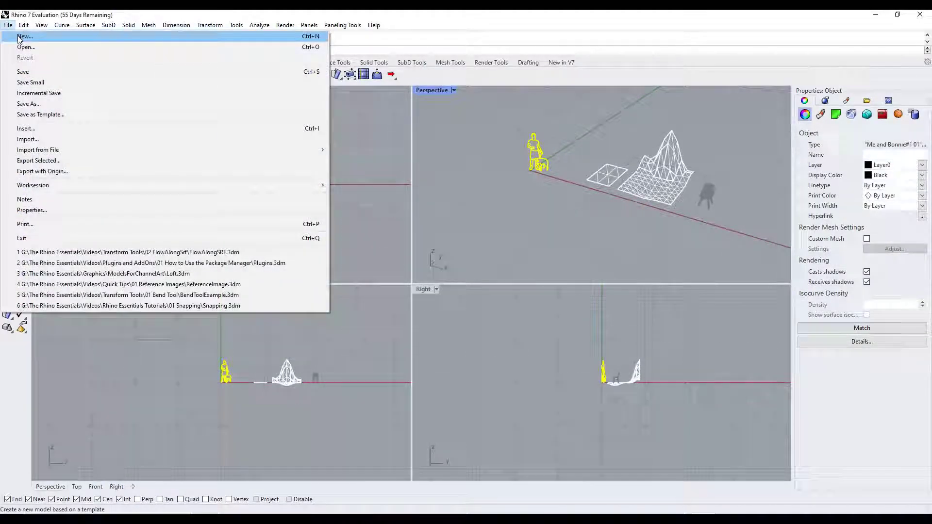
click(19, 34)
click(466, 286)
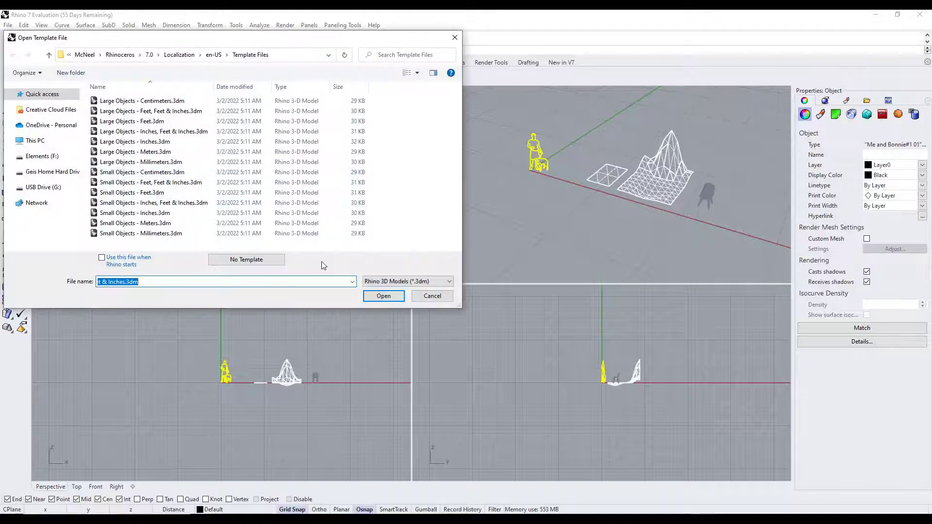
click(182, 112)
double_click(183, 116)
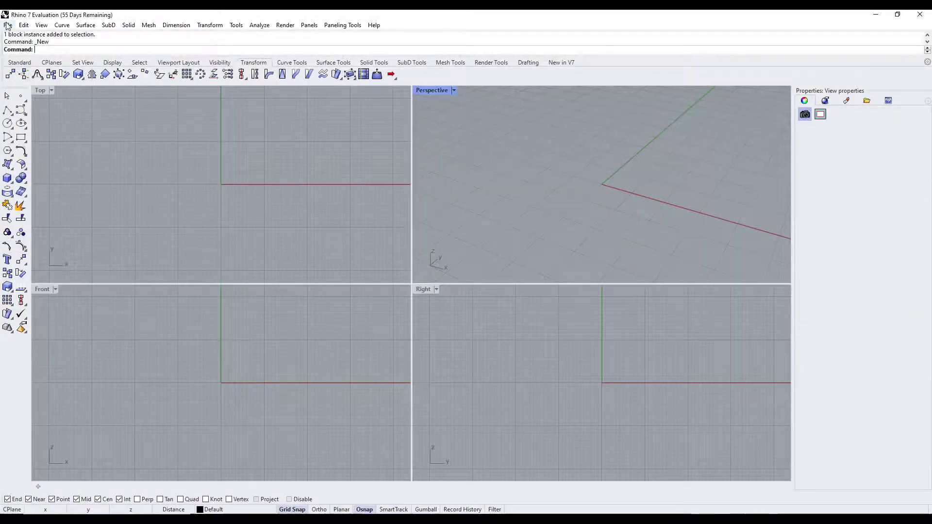
Import Import.skp with faces as Mesh and Import curves turned on.
click(8, 25)
click(36, 139)
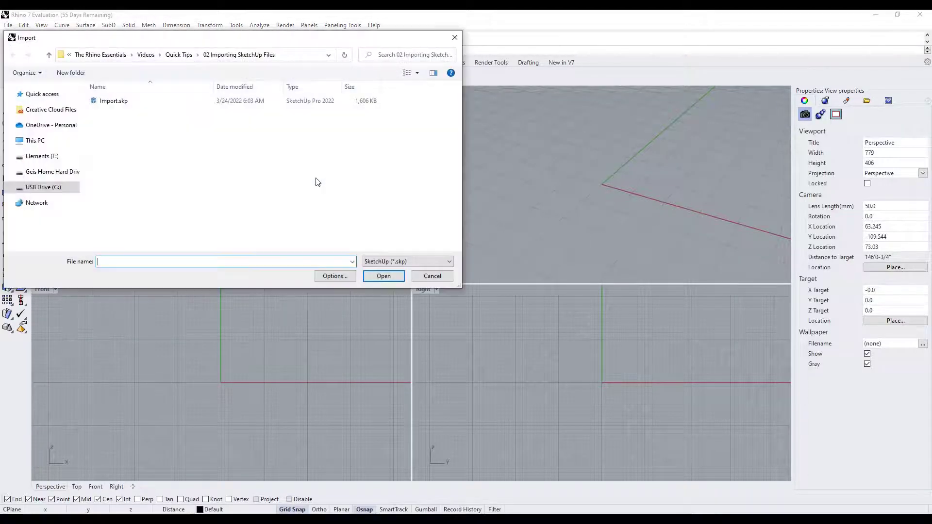
click(125, 103)
click(335, 275)
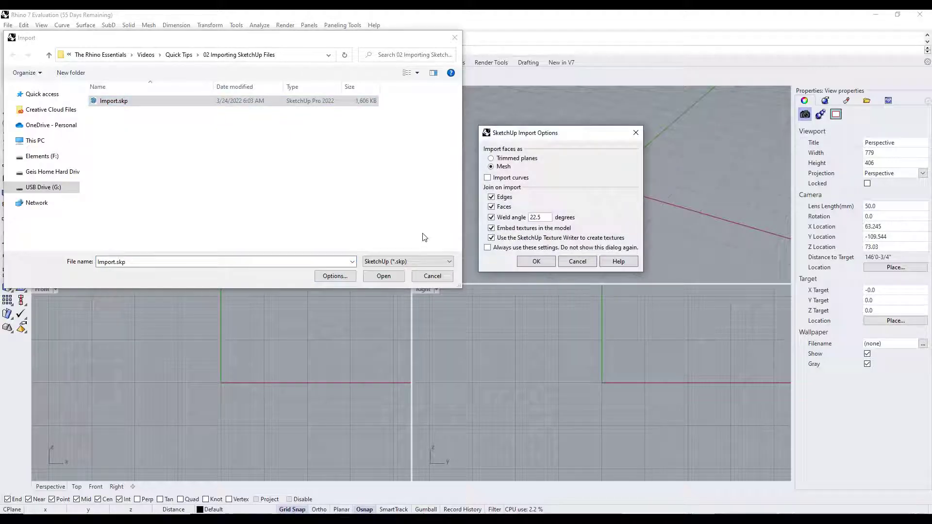
click(488, 178)
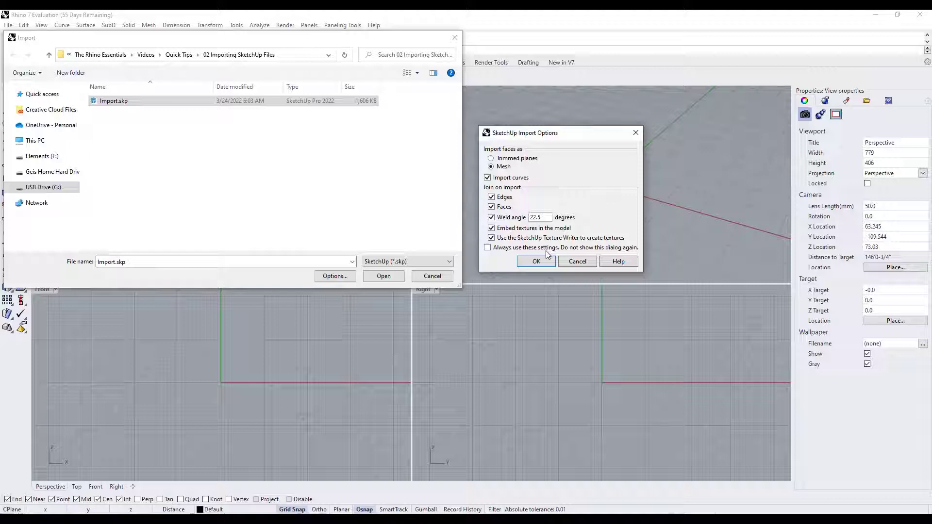
click(536, 261)
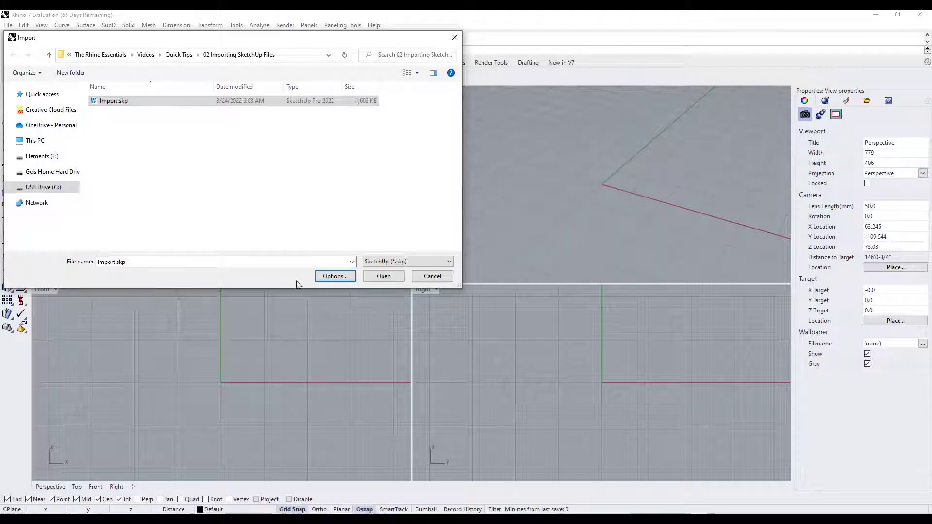
click(381, 276)
click(537, 261)
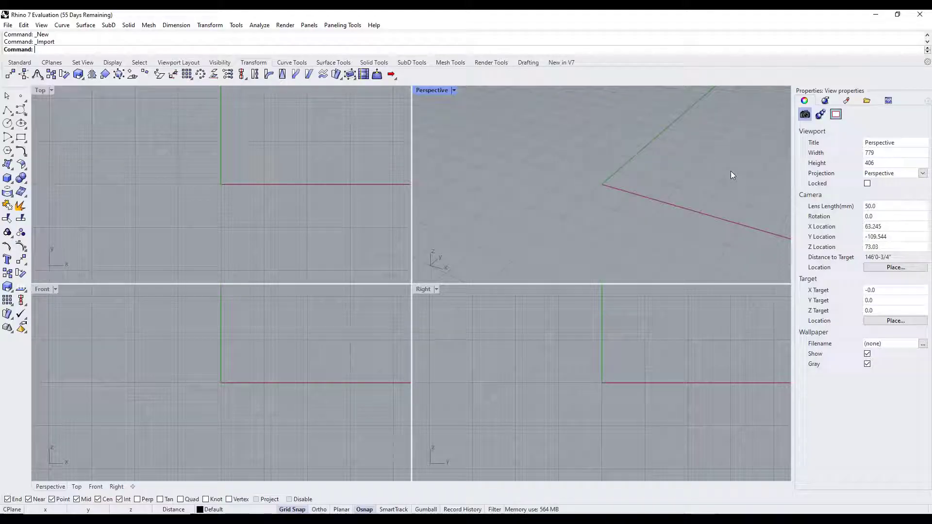
Raise the free end point of the L-shaped curve's long segment vertically in the Right viewport and deselect the curve.
scroll(646, 185, up, 6)
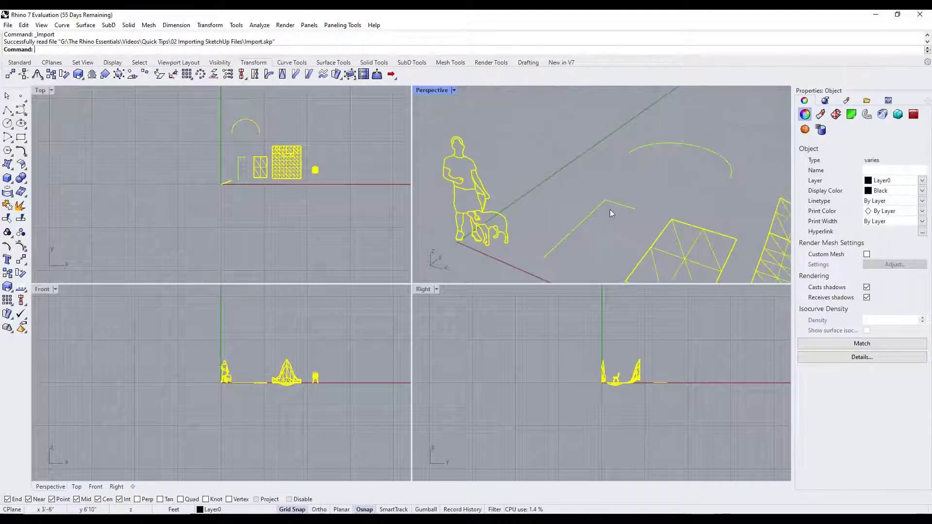
click(593, 210)
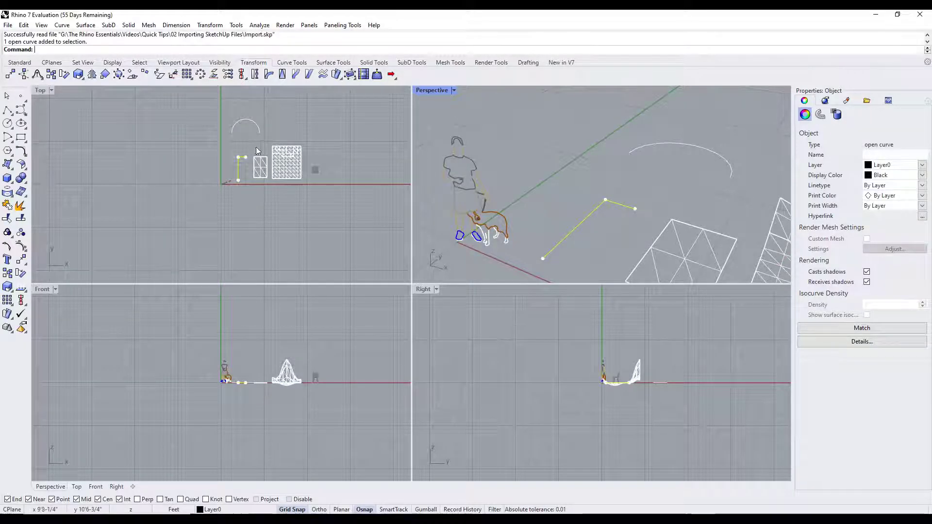
scroll(243, 156, up, 5)
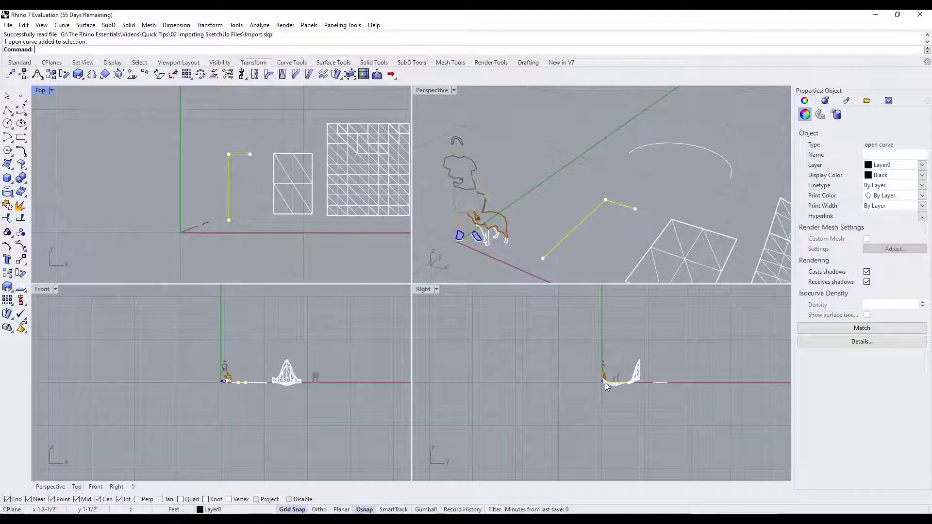
drag(604, 382, 605, 360)
click(581, 210)
key(Escape)
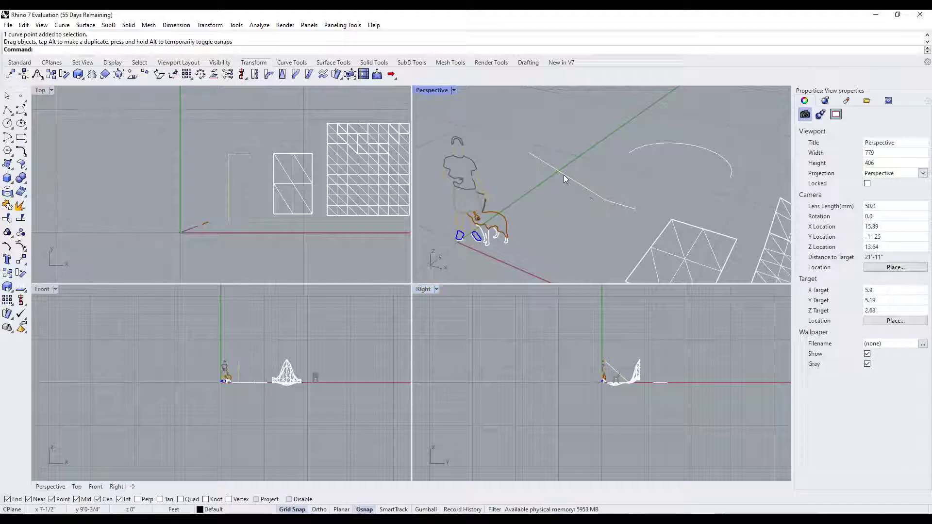
Move the corner point of the L-shaped curve away from its original position in the Perspective viewport.
click(617, 204)
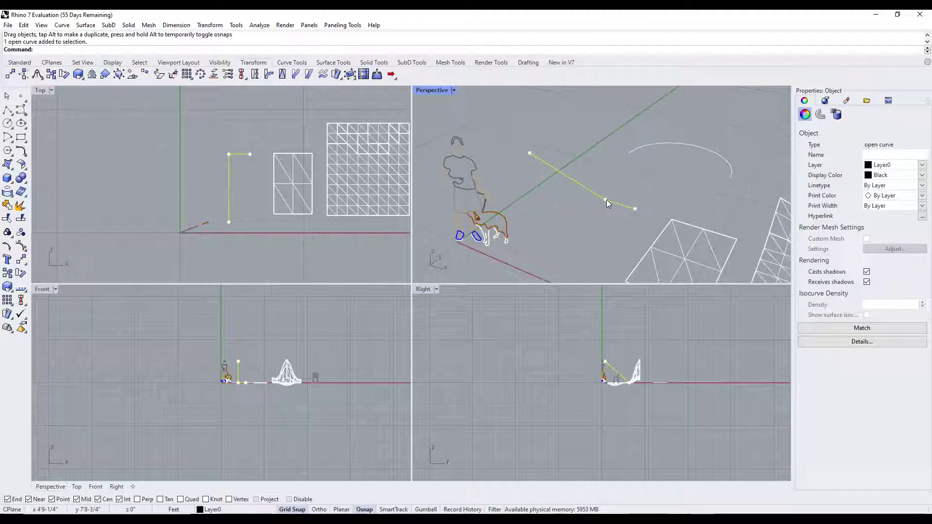
click(607, 200)
drag(610, 193, 614, 181)
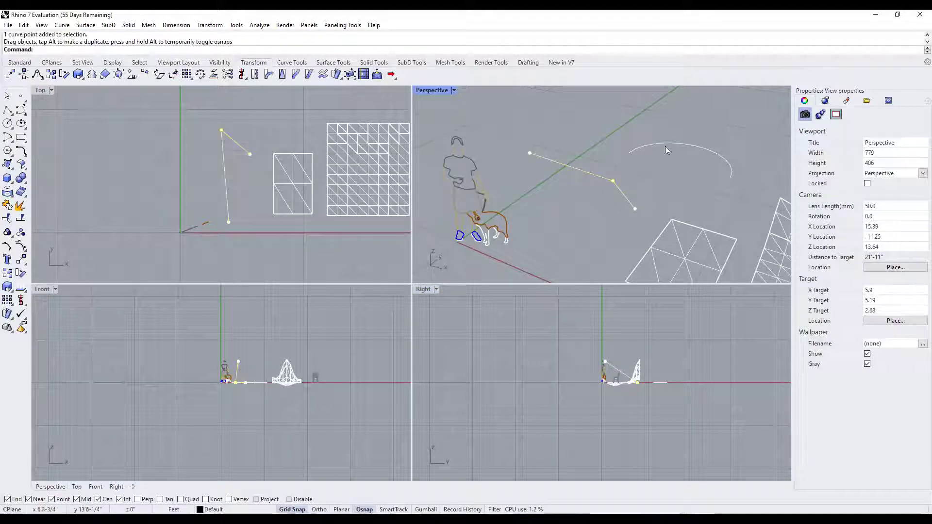
Try to pull the middle control point of the arc curve inward in the Perspective viewport.
click(648, 145)
scroll(762, 164, up, 6)
right_drag(663, 145, 665, 180)
scroll(644, 122, up, 2)
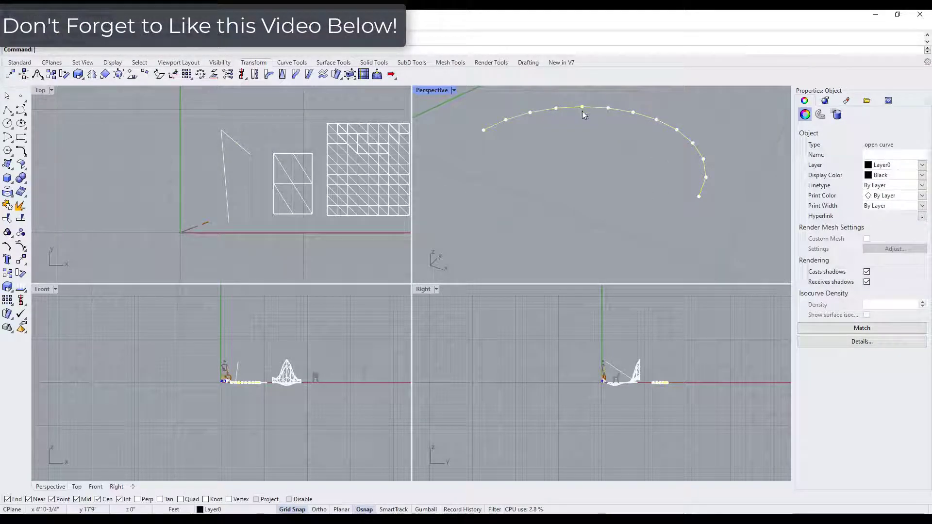
drag(583, 106, 584, 130)
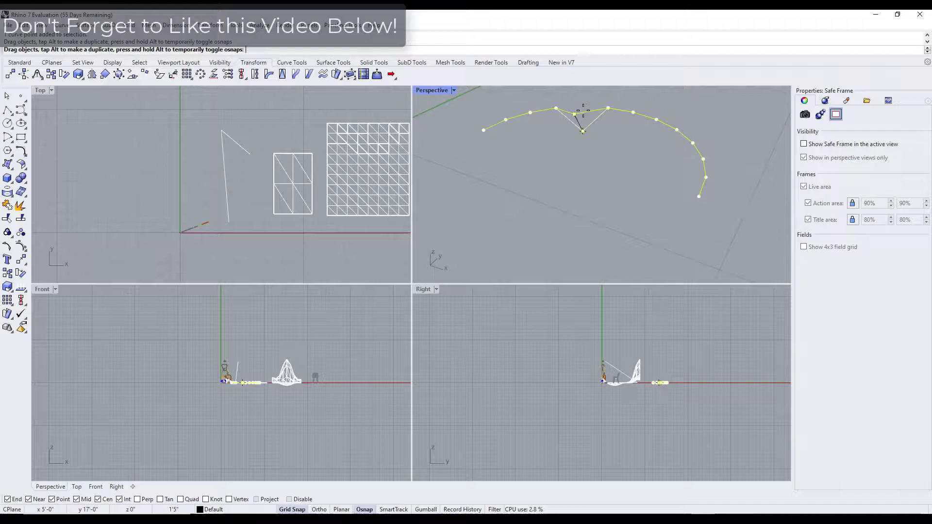
key(Escape)
scroll(633, 129, down, 5)
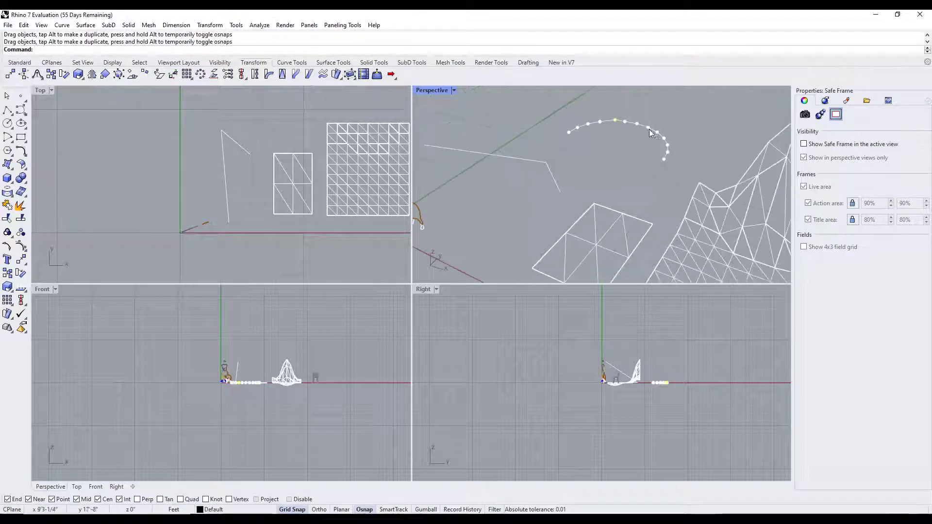
Import Import.skp with faces as Mesh, curves and embedded textures turned on, and joining of edges and faces turned off.
click(8, 25)
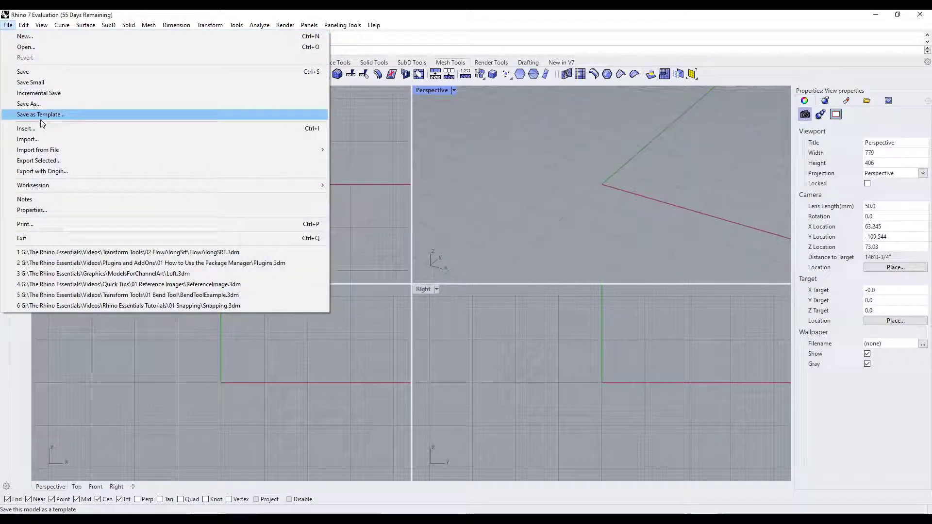
click(35, 140)
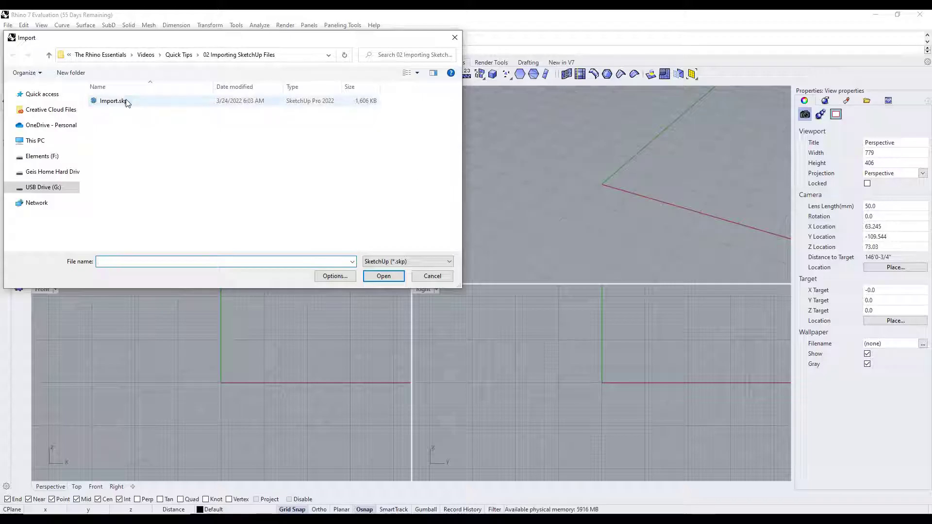
click(113, 100)
click(334, 275)
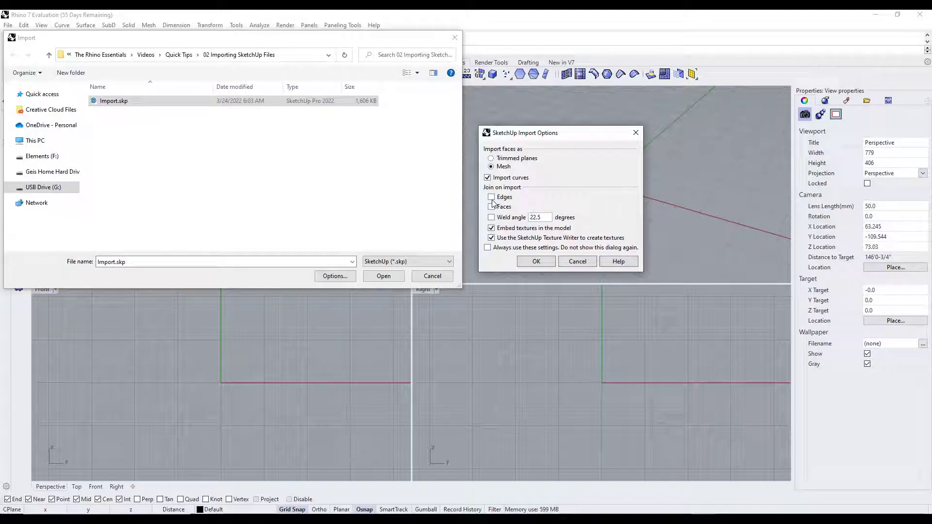
click(527, 261)
click(383, 275)
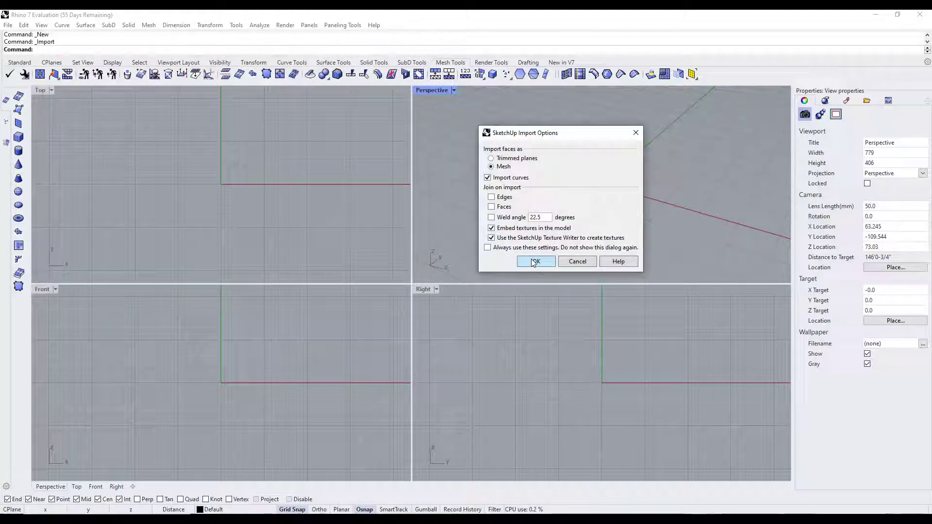
click(534, 262)
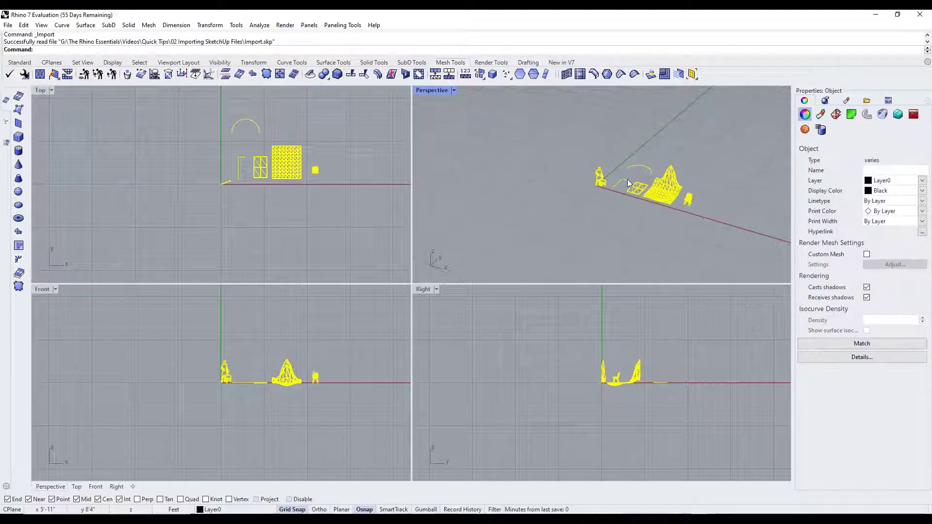
Check the imported arc segment by segment and move its end segment away from the rest of the arc.
click(624, 180)
scroll(648, 183, up, 3)
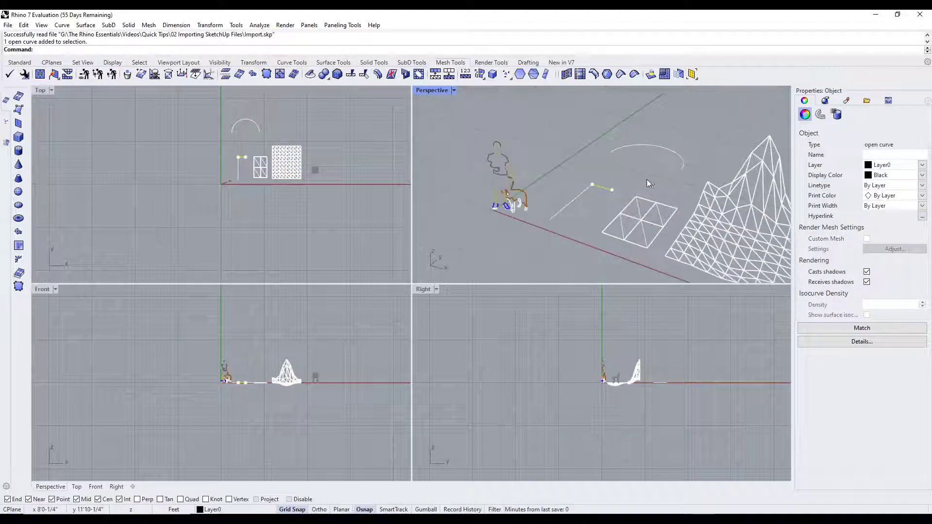
click(635, 144)
click(640, 144)
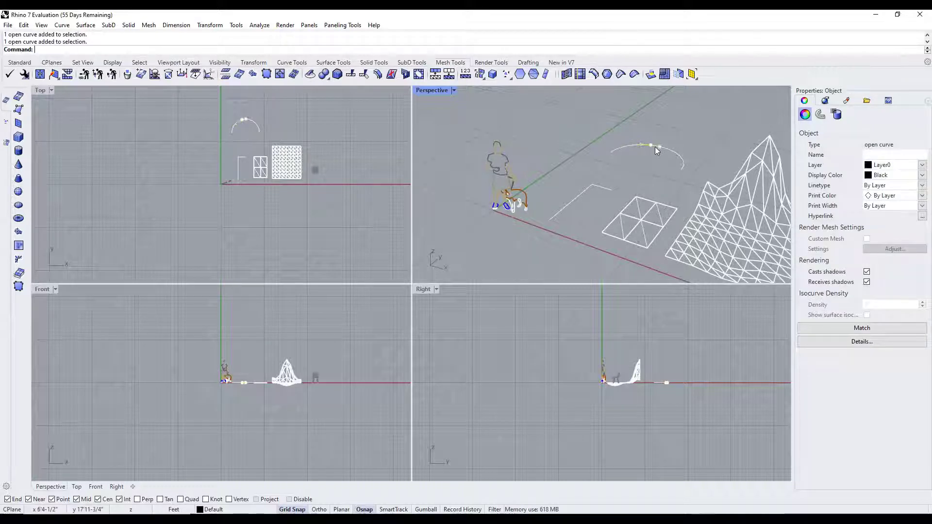
click(664, 148)
click(682, 170)
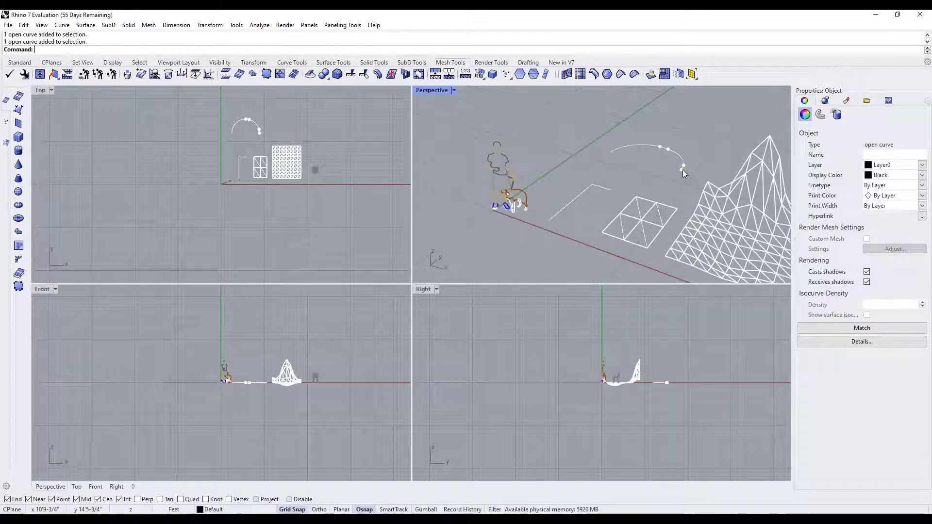
drag(681, 170, 683, 143)
right_drag(684, 142, 697, 181)
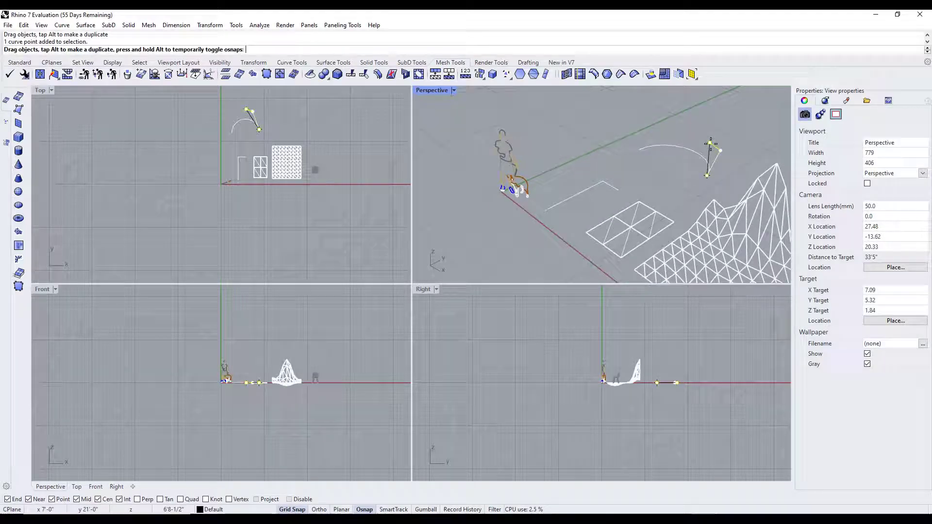
drag(710, 143, 710, 143)
right_drag(717, 166, 678, 153)
scroll(678, 154, up, 4)
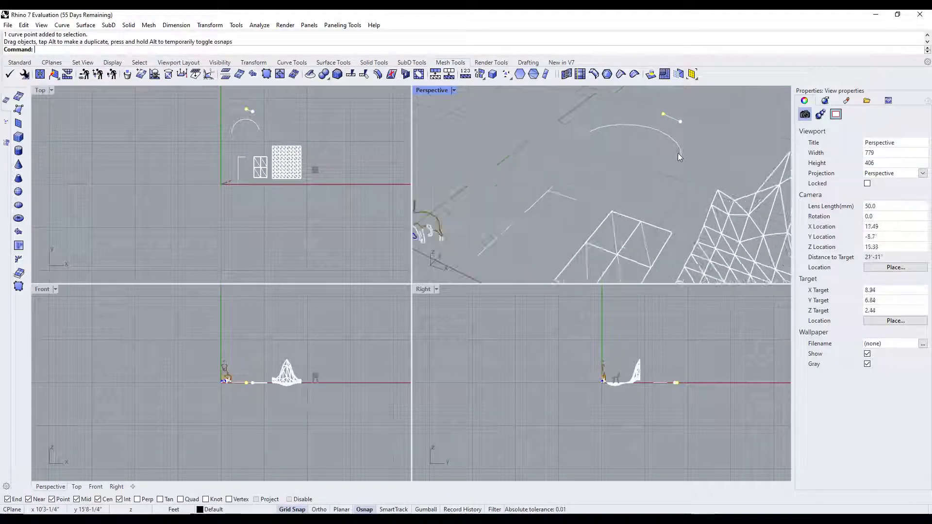
Move the short segment of the L-shaped curve away from the long one and undo the move.
scroll(677, 153, down, 4)
click(622, 171)
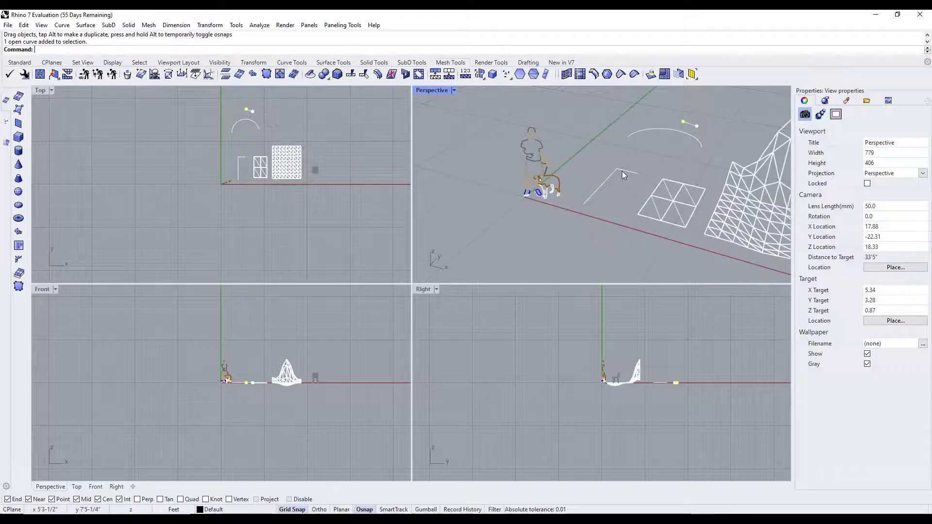
mouse_move(627, 171)
mouse_down()
mouse_move(632, 156)
mouse_move(639, 176)
mouse_up()
key(ctrl+z)
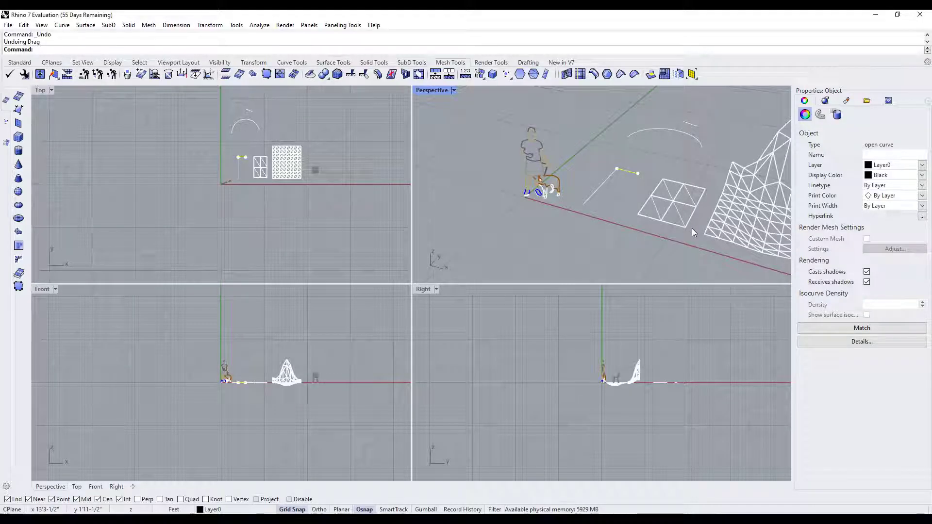
Move the nearest corner mesh face of the subdivided rectangle away from its neighbours and undo the move.
click(672, 213)
scroll(672, 204, down, 5)
scroll(679, 199, up, 7)
click(663, 206)
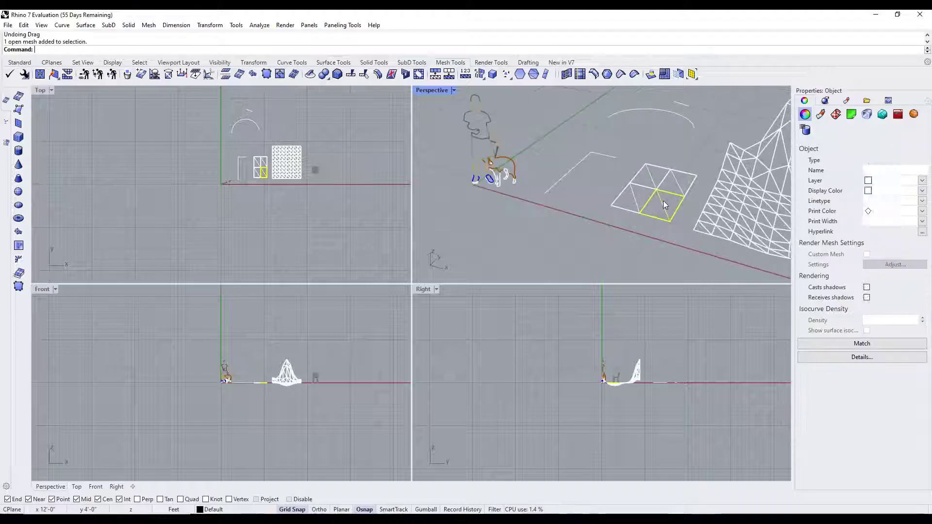
scroll(684, 204, up, 6)
click(648, 205)
click(637, 217)
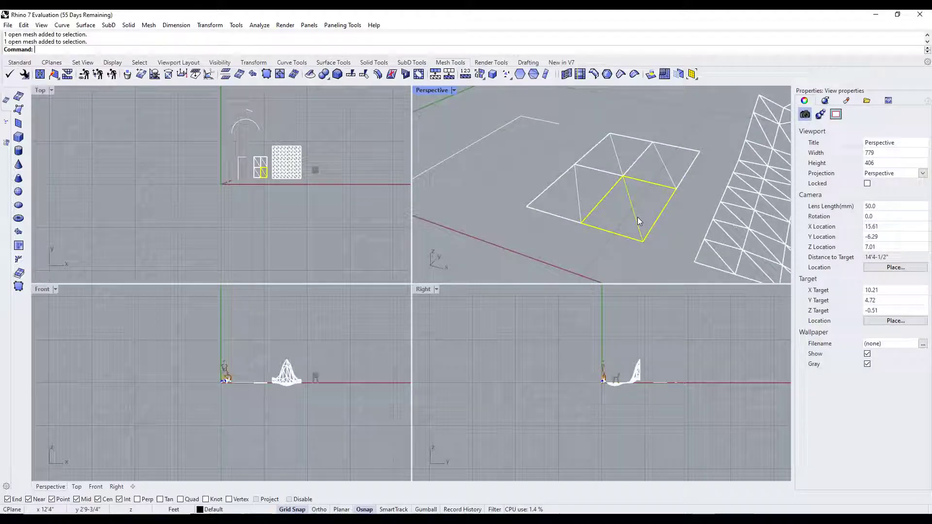
drag(637, 218, 636, 238)
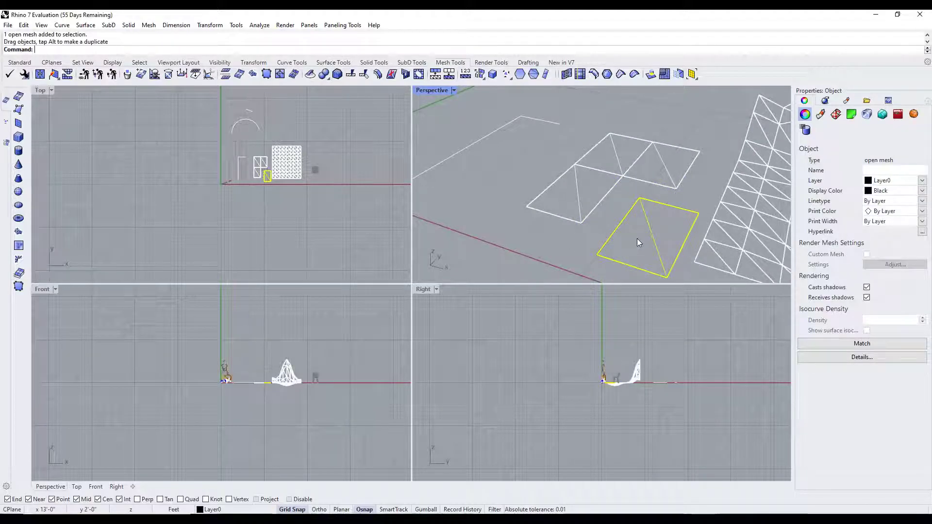
key(ctrl+z)
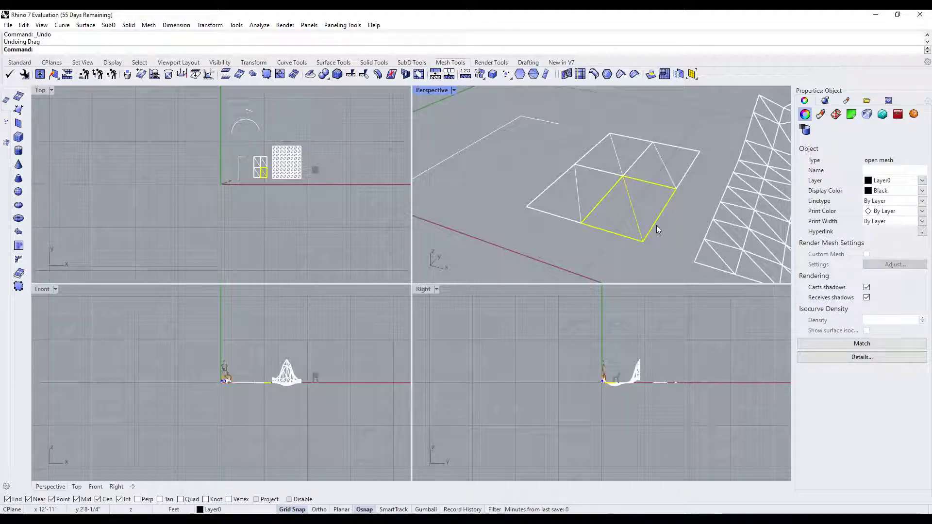
Try to move the far corner mesh face of the subdivided rectangle.
click(642, 161)
click(665, 157)
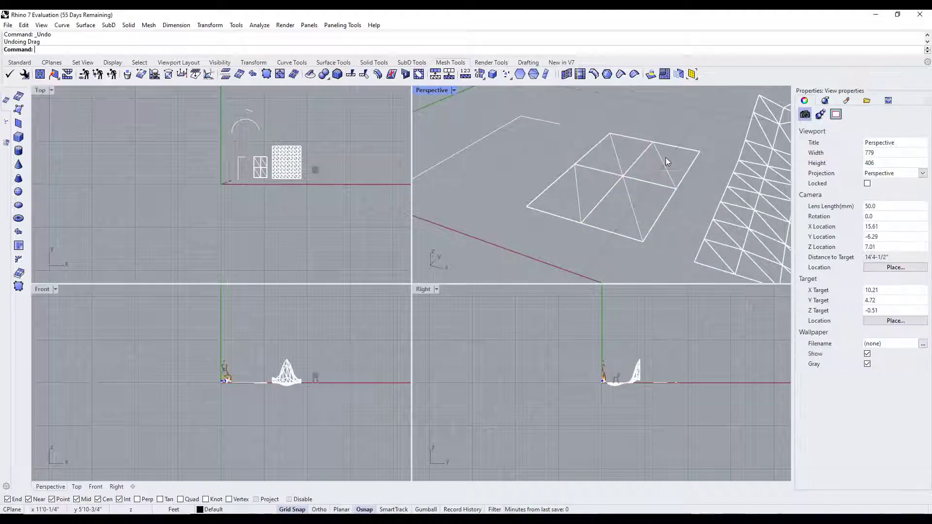
click(662, 158)
mouse_move(691, 173)
mouse_down()
mouse_move(705, 196)
mouse_move(697, 199)
mouse_move(709, 150)
mouse_move(699, 160)
mouse_up()
scroll(659, 164, down, 7)
scroll(659, 164, up, 5)
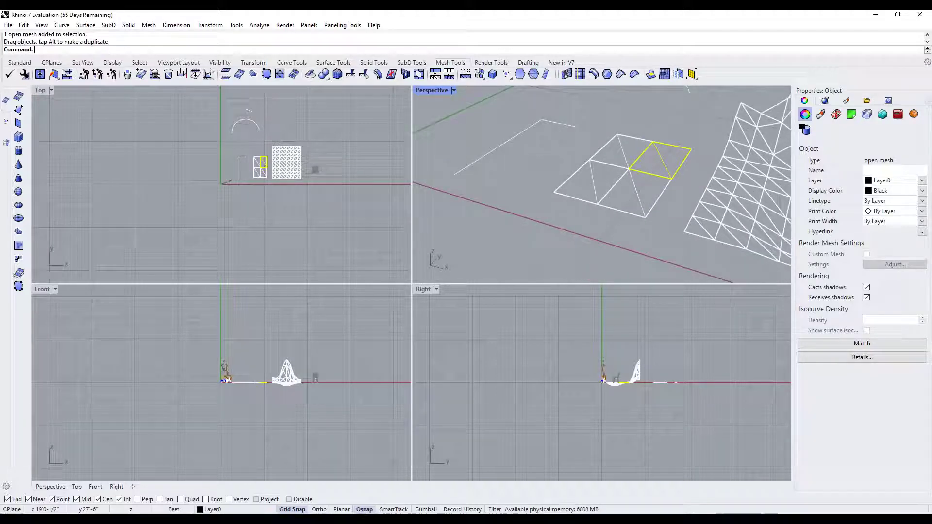
Import Import.skp with faces as Mesh, Import curves and the SketchUp Texture Writer turned on, and Embed textures in the model turned off.
click(9, 25)
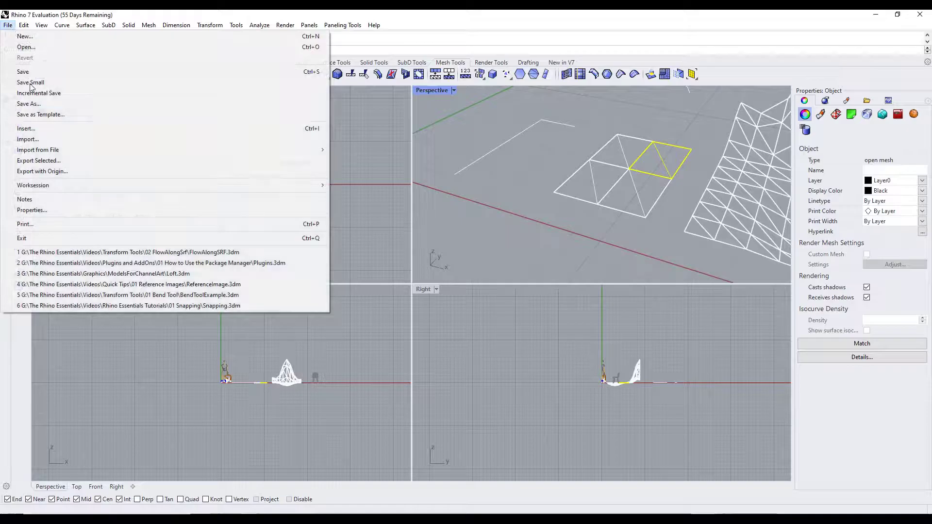
click(40, 127)
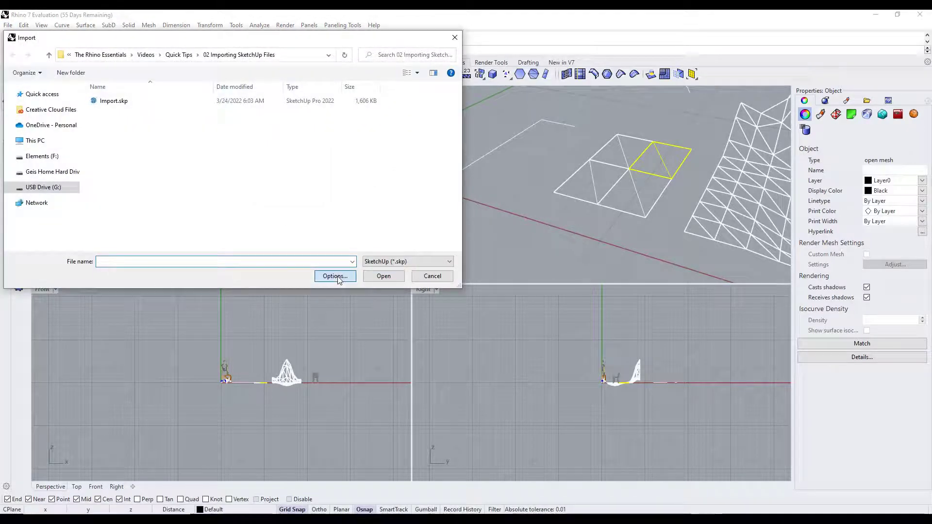
click(336, 276)
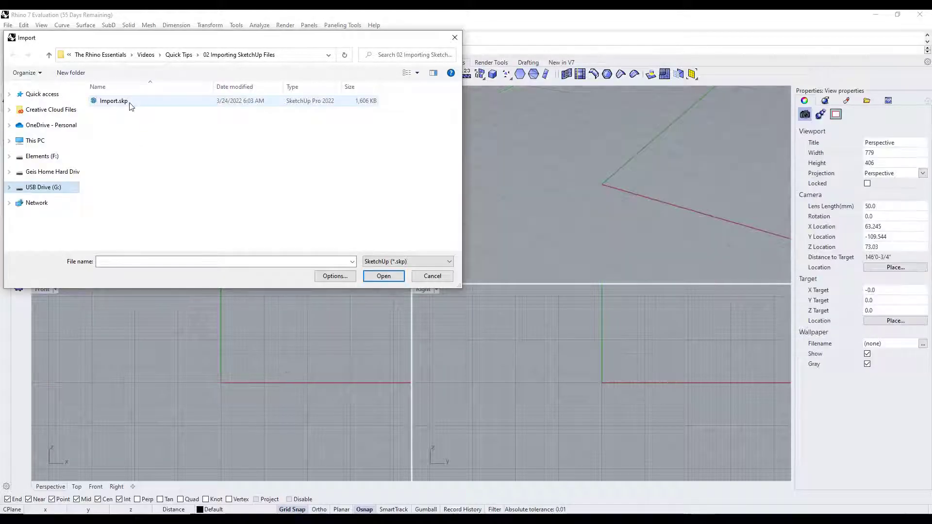
click(135, 105)
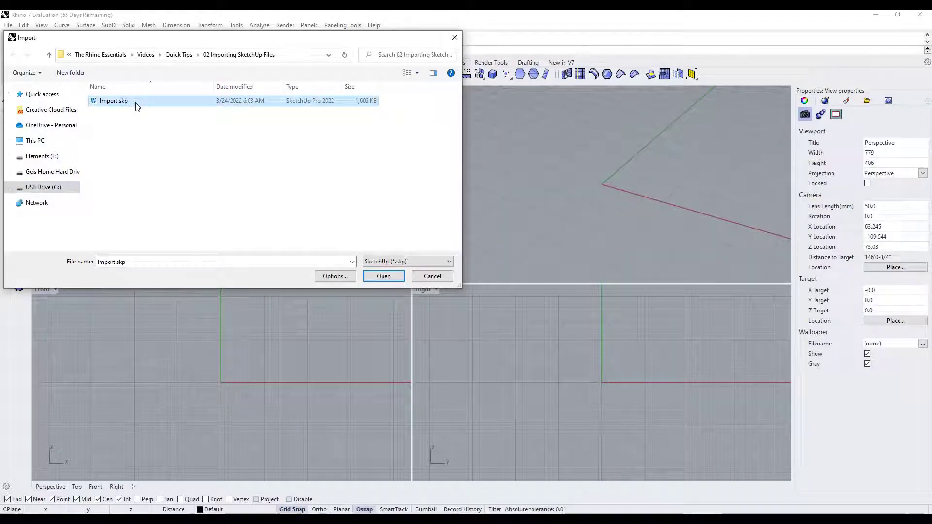
click(383, 276)
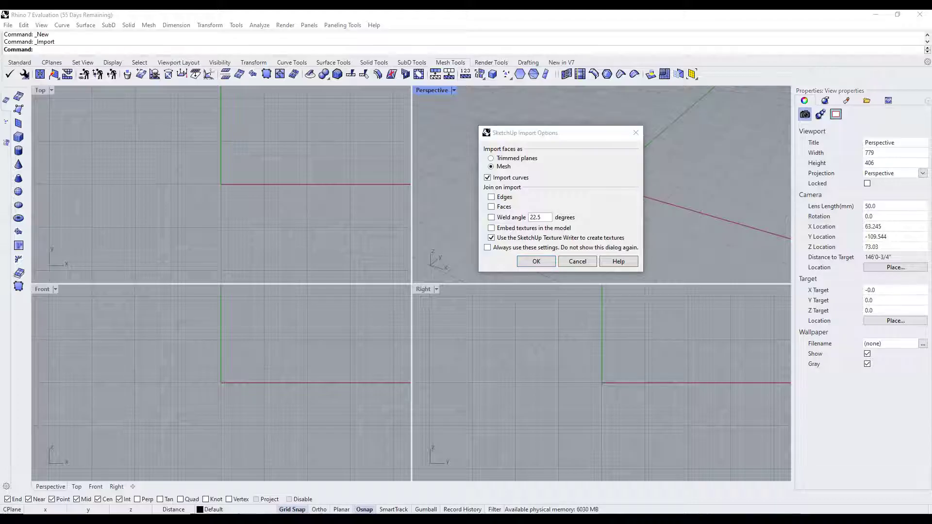
click(535, 262)
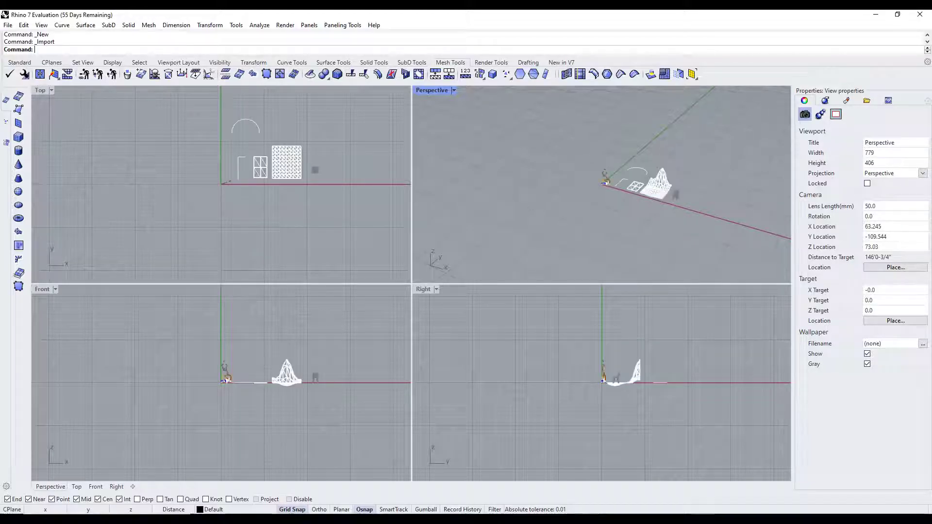
Switch the Perspective viewport to Rendered display, clear the selection and inspect the chair's textures up close.
scroll(674, 213, up, 8)
scroll(675, 176, up, 6)
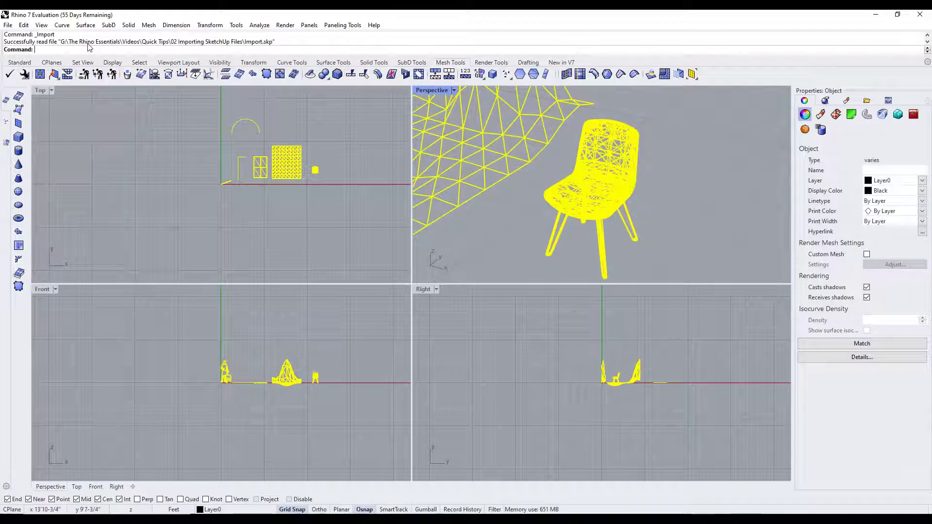
click(453, 91)
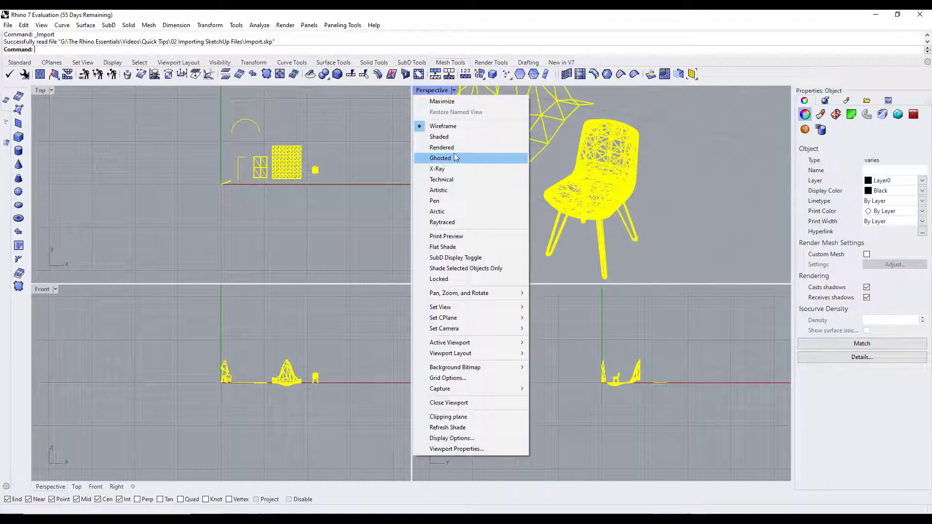
click(507, 148)
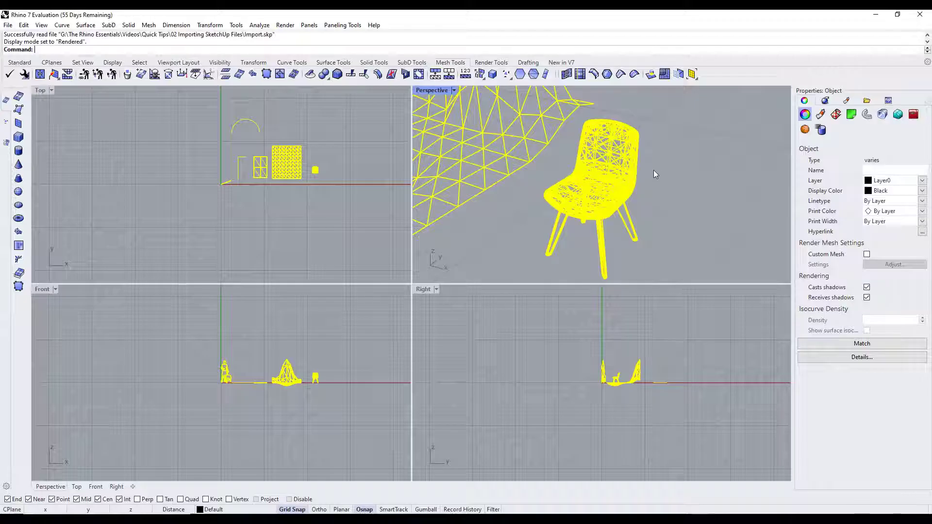
scroll(643, 160, up, 4)
click(669, 160)
scroll(586, 140, up, 12)
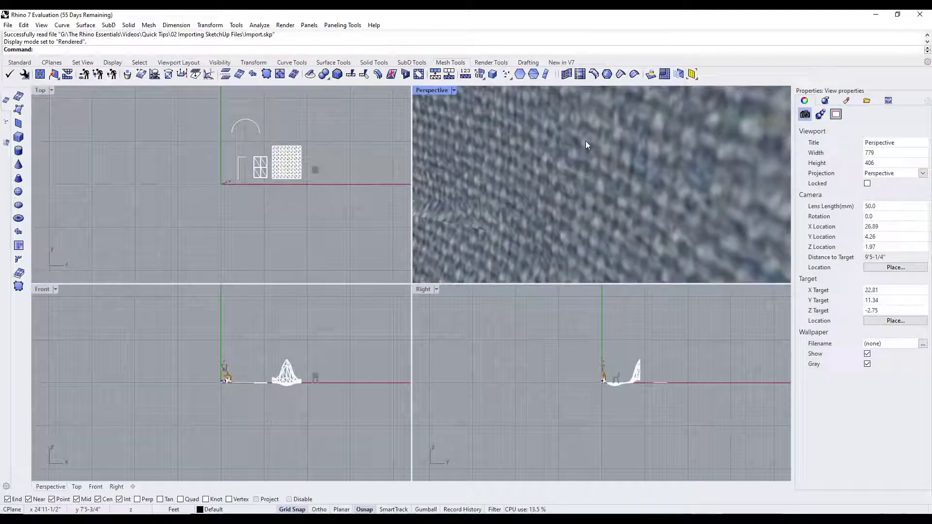
scroll(585, 144, down, 5)
scroll(551, 134, up, 2)
scroll(618, 162, down, 2)
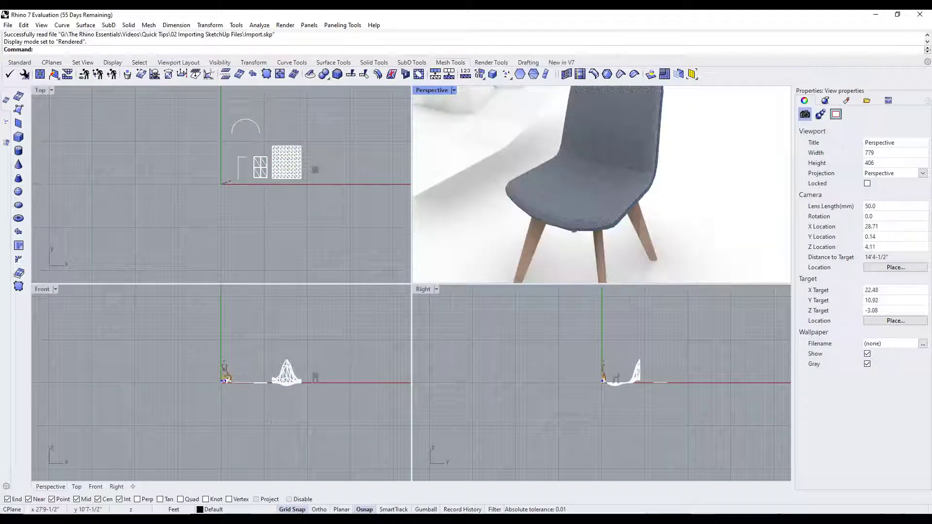
Switch to File Explorer and open the Import folder beside Import.skp to examine the texture image files.
mouse_move(931, 144)
mouse_down()
mouse_move(442, 124)
mouse_move(344, 77)
mouse_up()
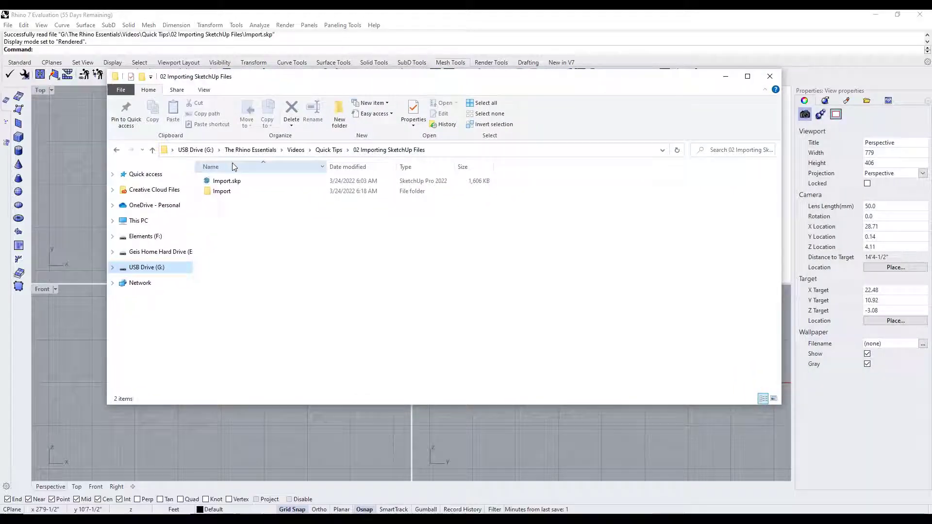
click(219, 192)
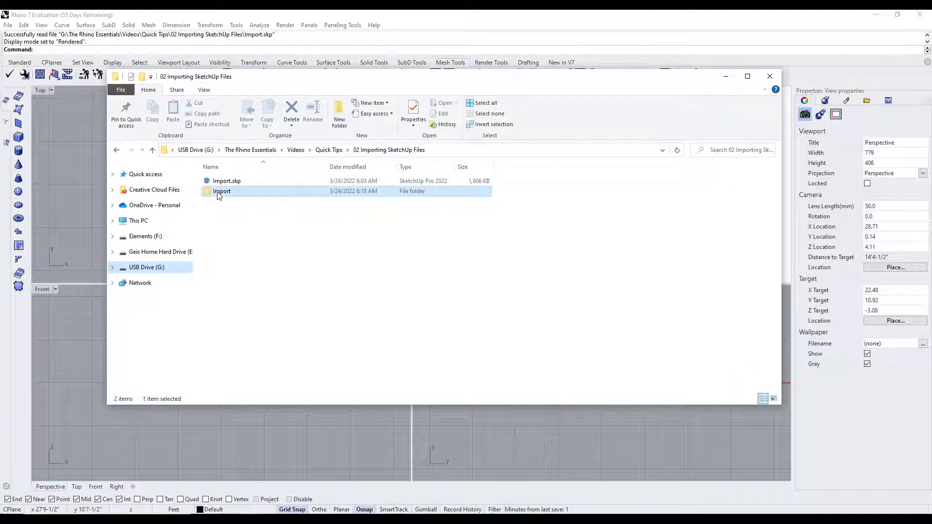
double_click(219, 192)
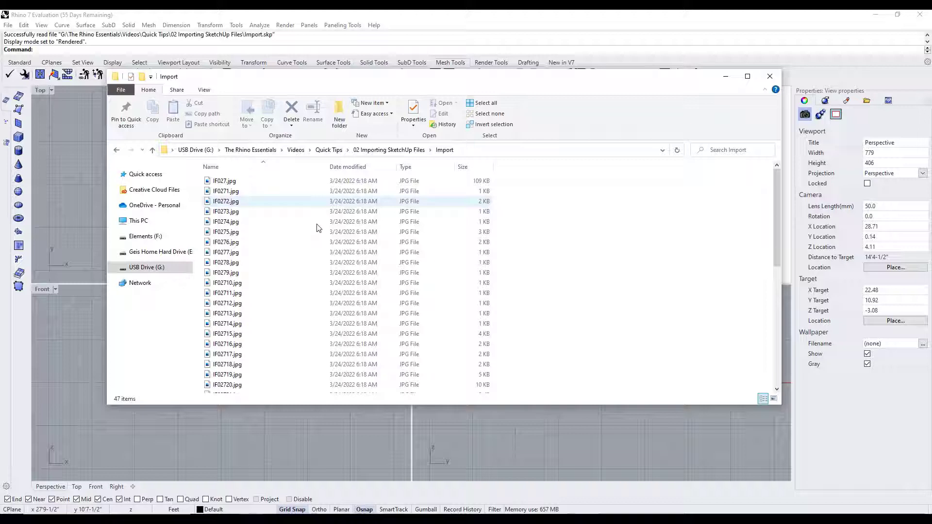
Show the Import folder's texture files as large icons, look through the images and close the folder window.
right_click(630, 228)
mouse_move(660, 231)
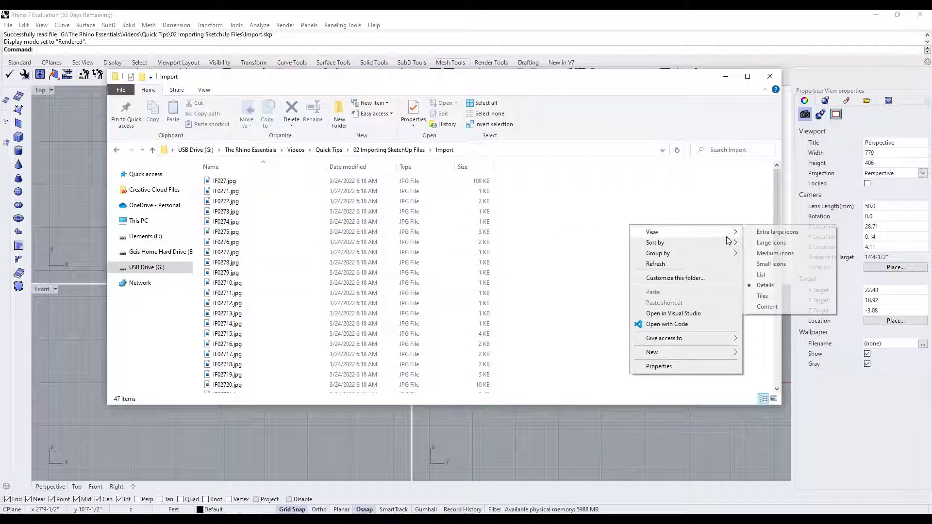
click(771, 243)
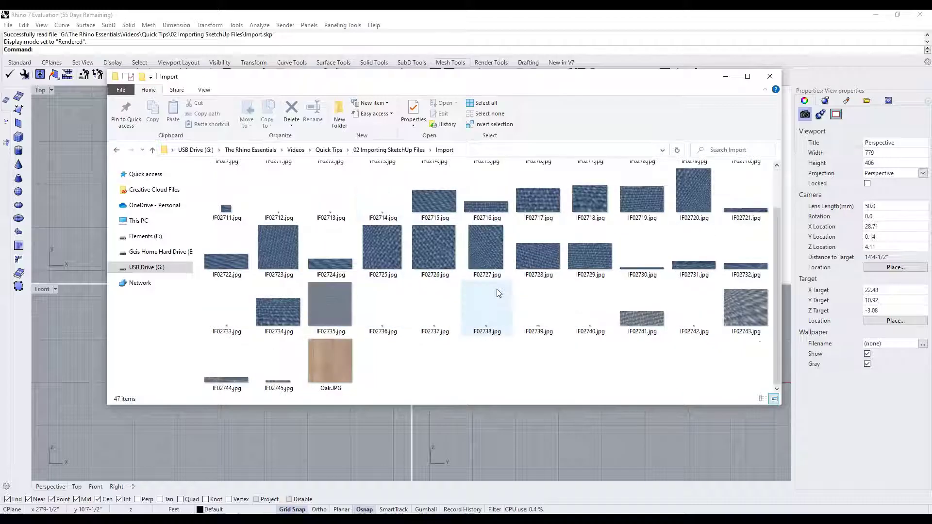
scroll(496, 289, up, 1)
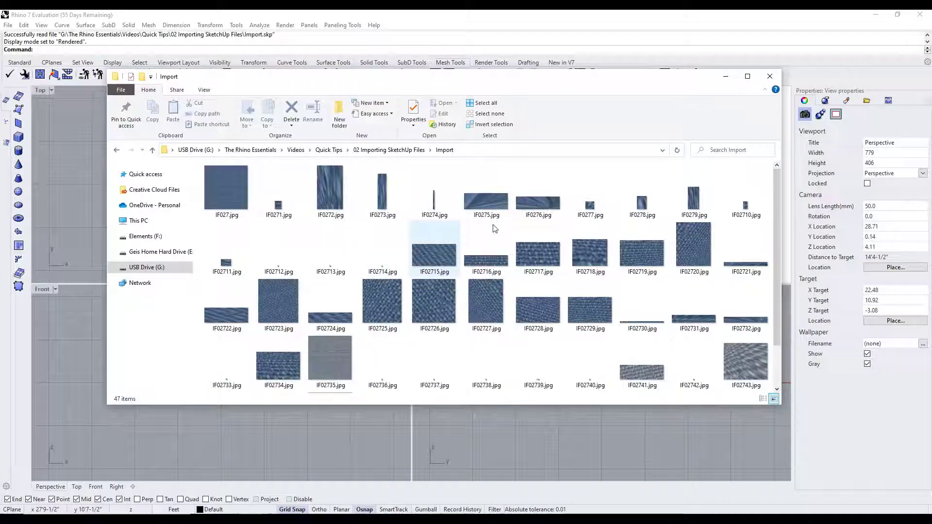
click(771, 76)
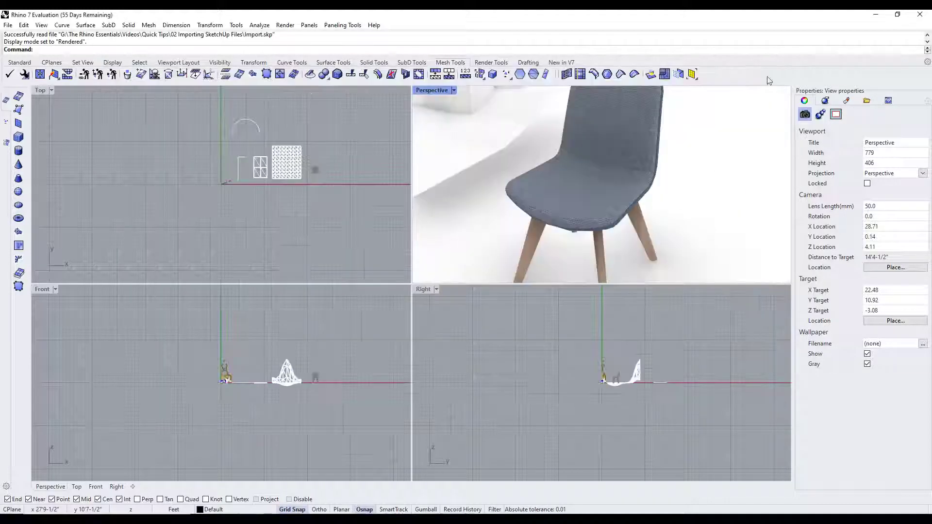
Start a new model from a template without saving the current one.
click(10, 26)
click(22, 36)
click(470, 287)
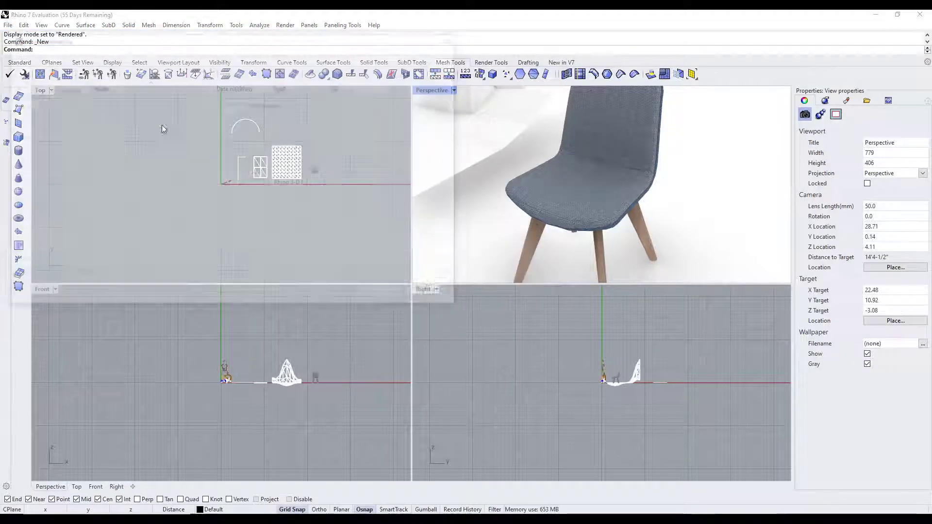
double_click(154, 113)
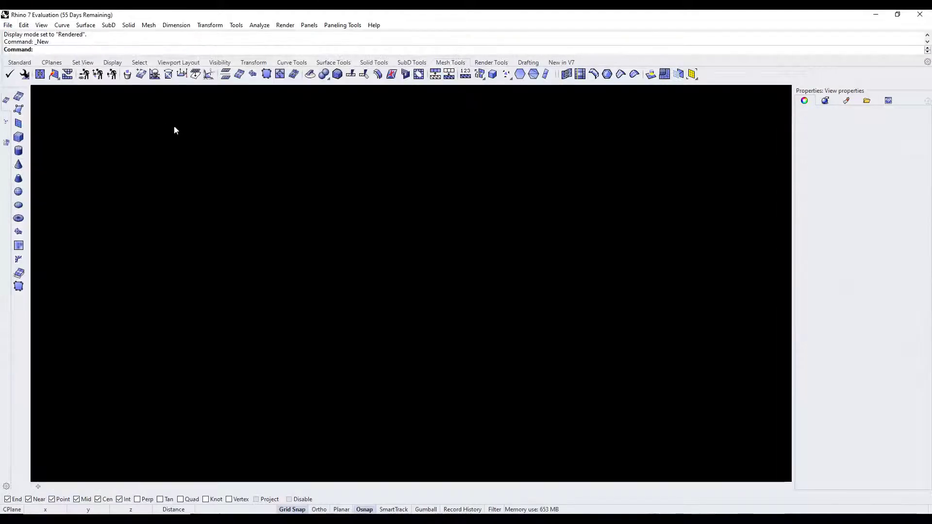
Start importing Import.skp, and in the file selection dialog delete the existing Import texture folder and refresh the listing.
click(8, 25)
click(42, 140)
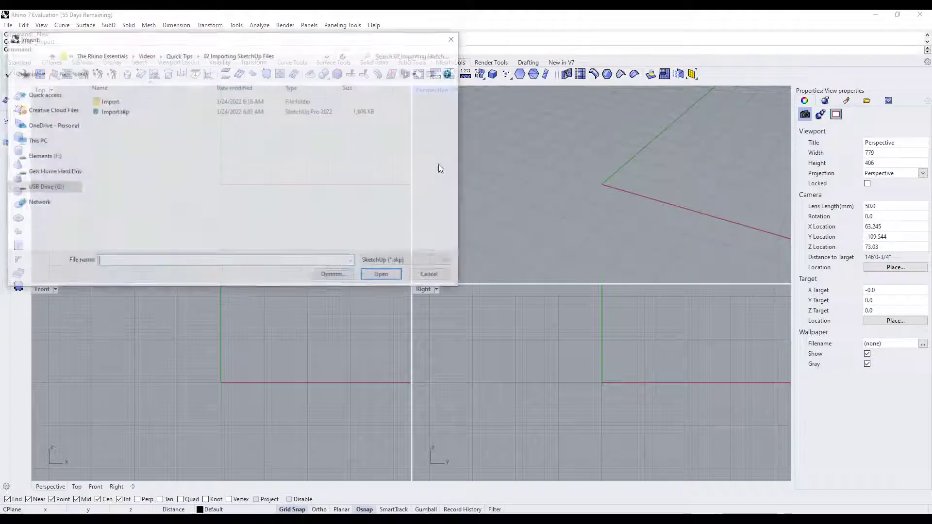
click(146, 111)
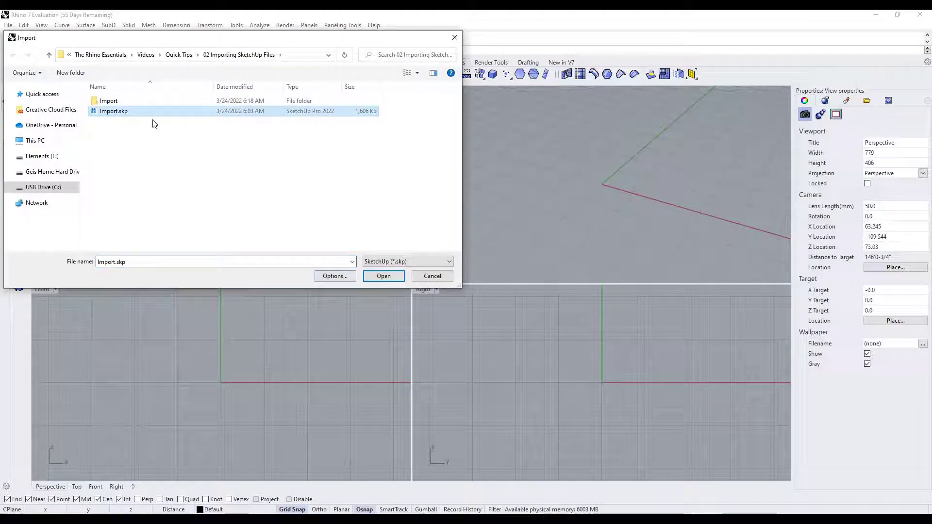
right_click(119, 101)
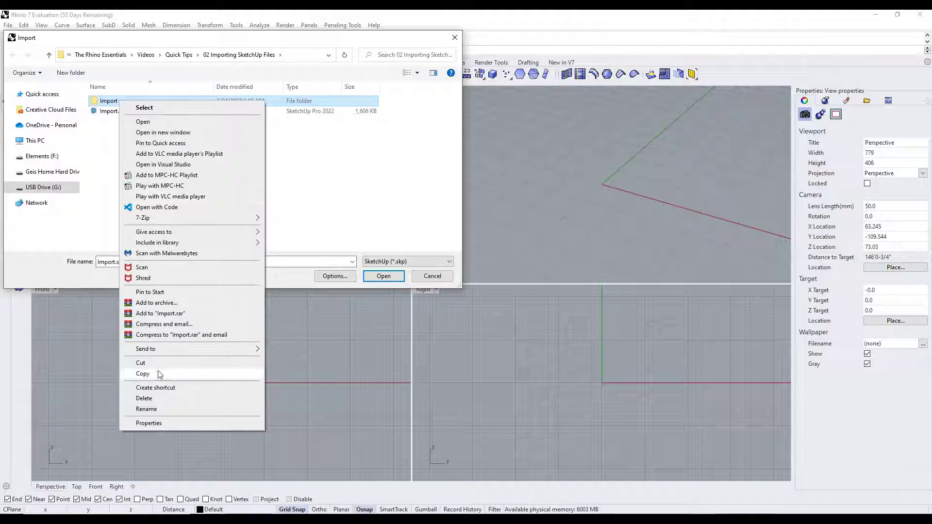
click(145, 398)
click(505, 311)
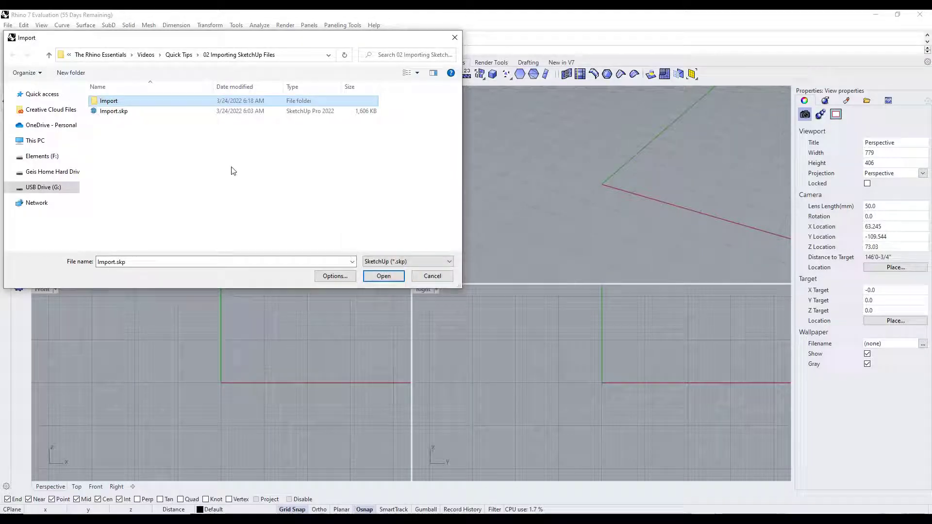
right_click(206, 163)
click(243, 204)
Import Import.skp with faces as Mesh and Import curves, Embed textures in the model and the SketchUp Texture Writer turned on.
click(383, 276)
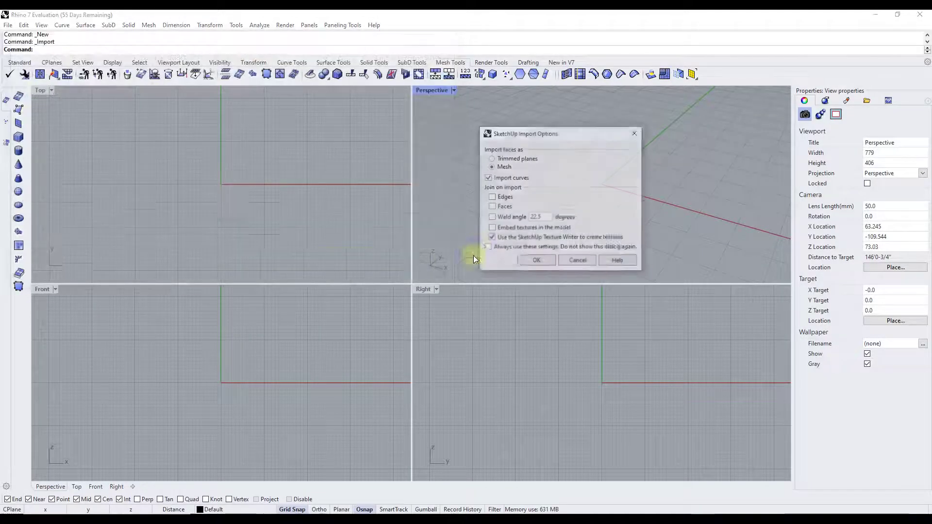
click(510, 228)
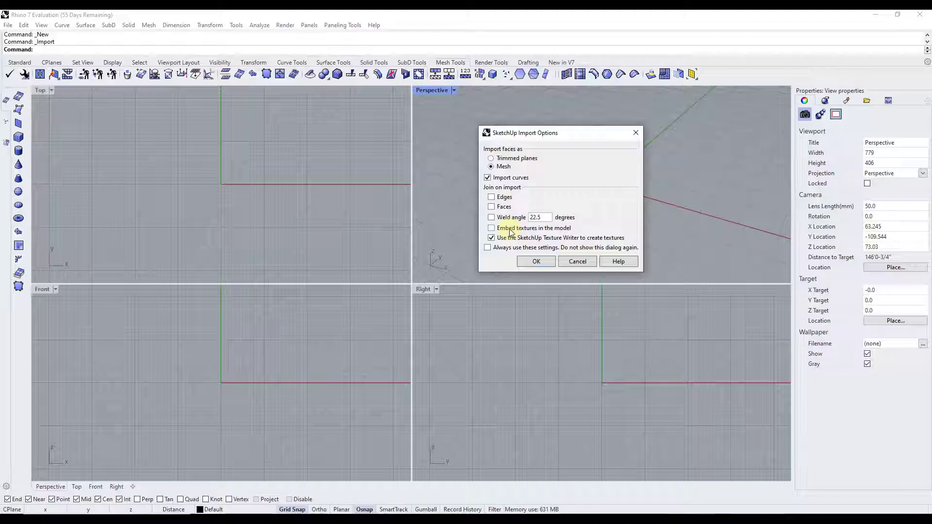
click(536, 261)
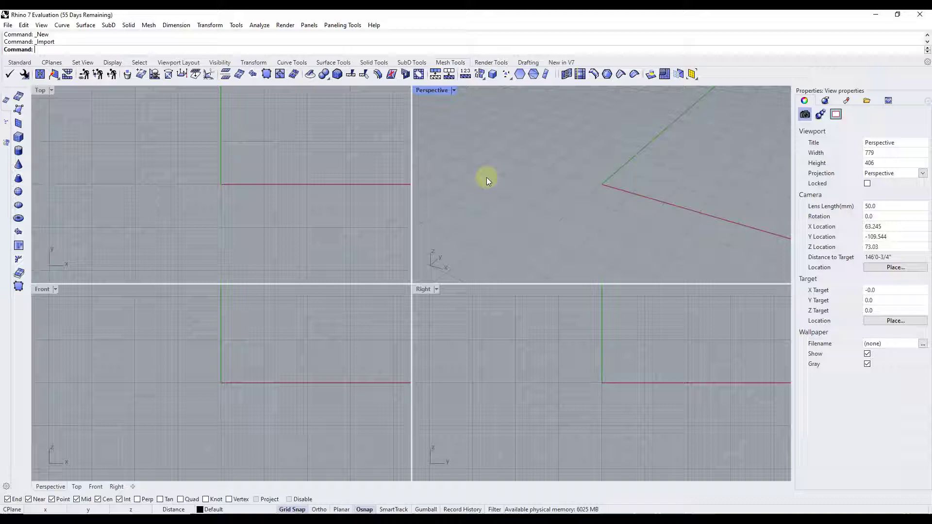
Set the Perspective viewport to Rendered display, deselect the imported objects and inspect the chair's embedded textures up close.
scroll(675, 194, up, 5)
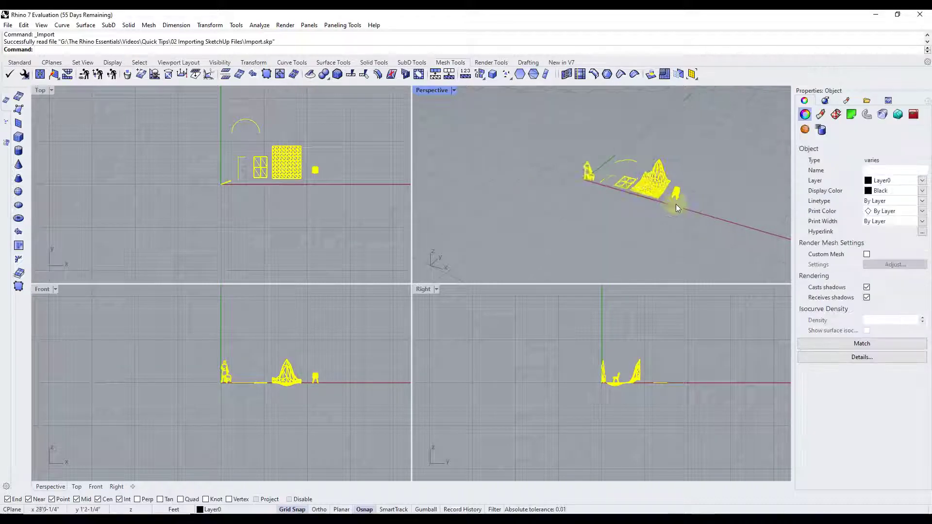
scroll(702, 182, up, 5)
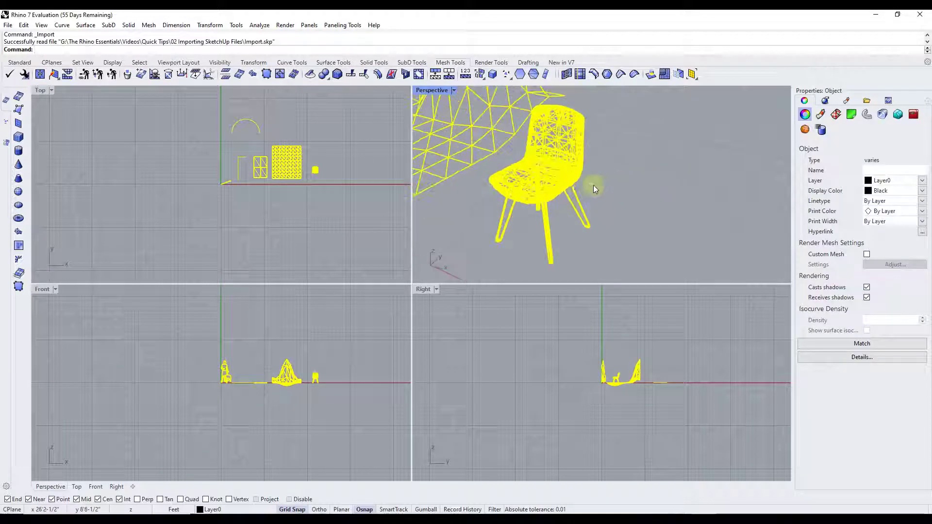
click(453, 90)
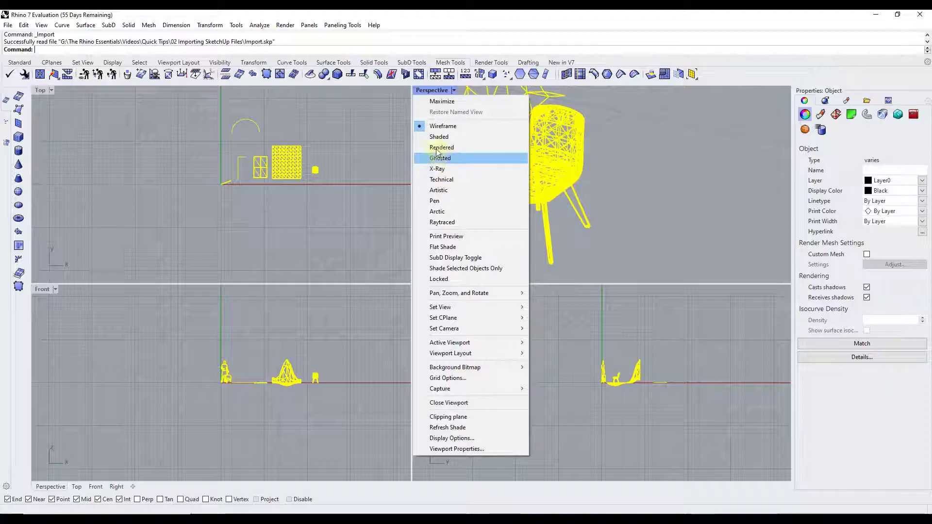
click(438, 148)
scroll(544, 162, up, 3)
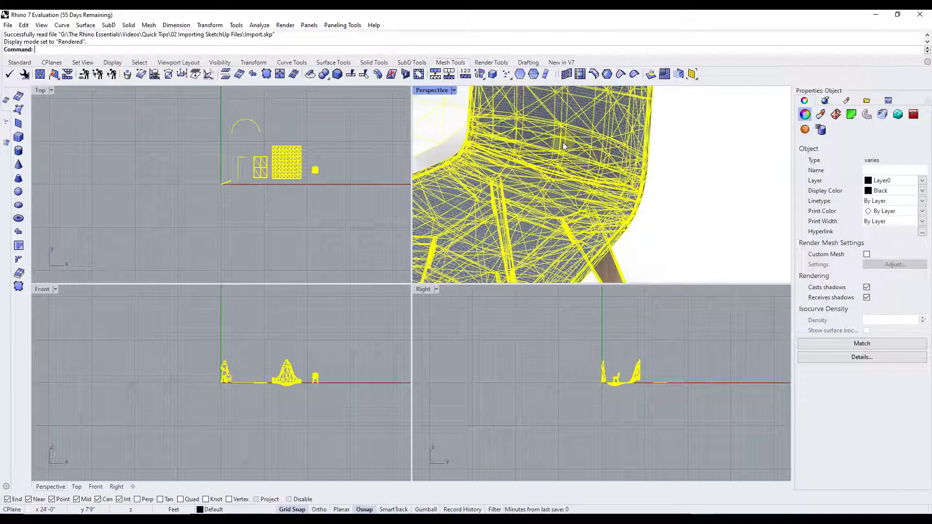
click(643, 161)
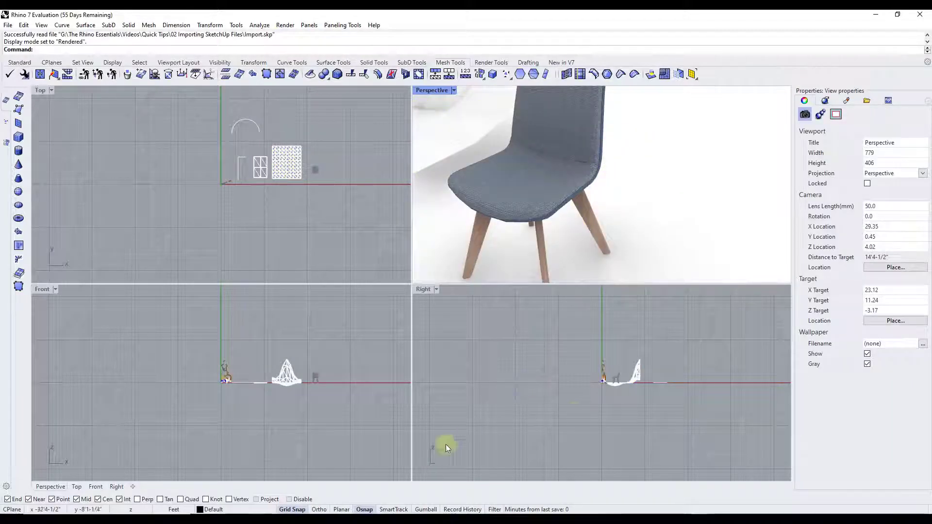
click(270, 515)
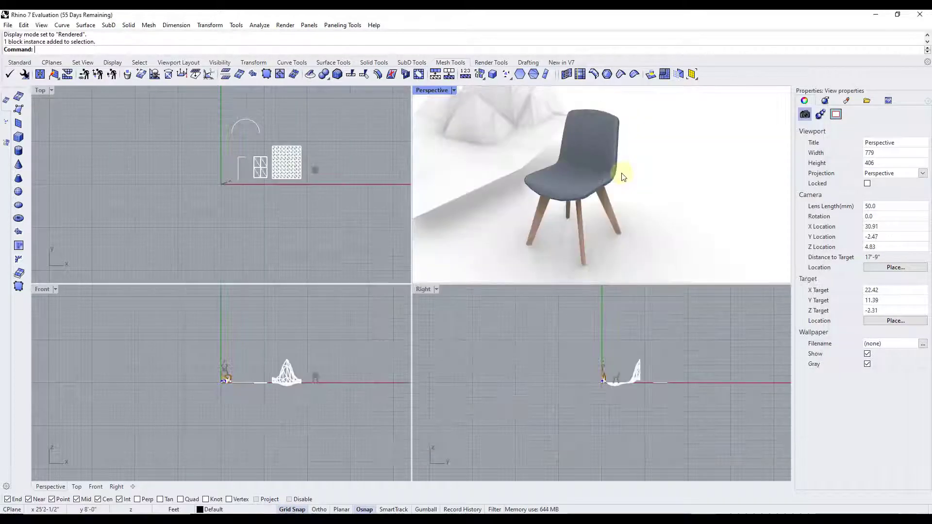
scroll(577, 154, up, 2)
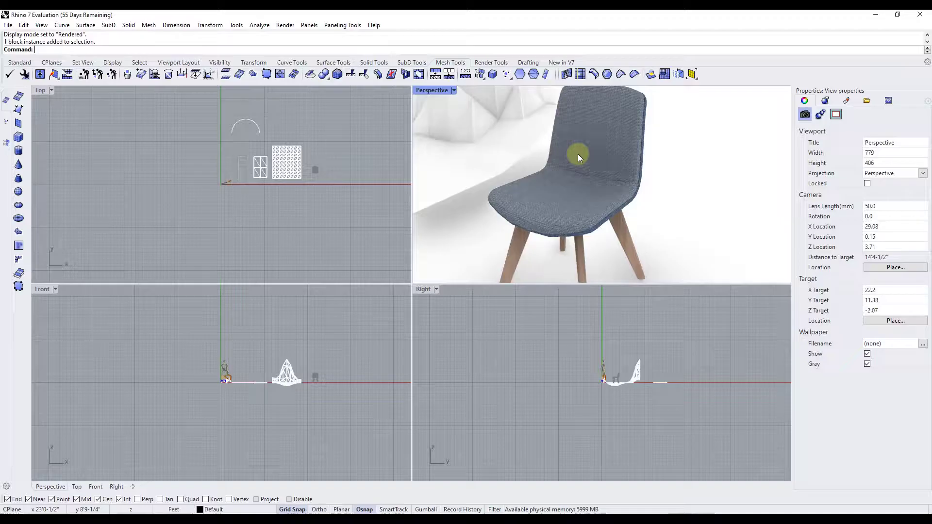